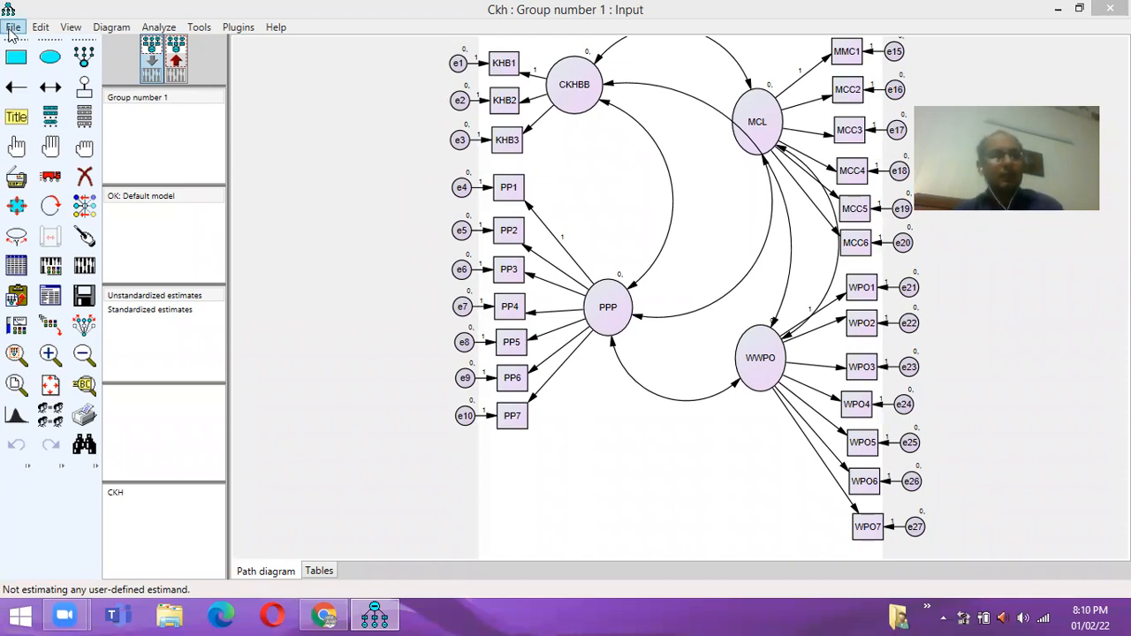
# - Close the CKH model by starting a new, empty unnamed path diagram
pyautogui.click(10, 31)
pyautogui.click(8, 31)
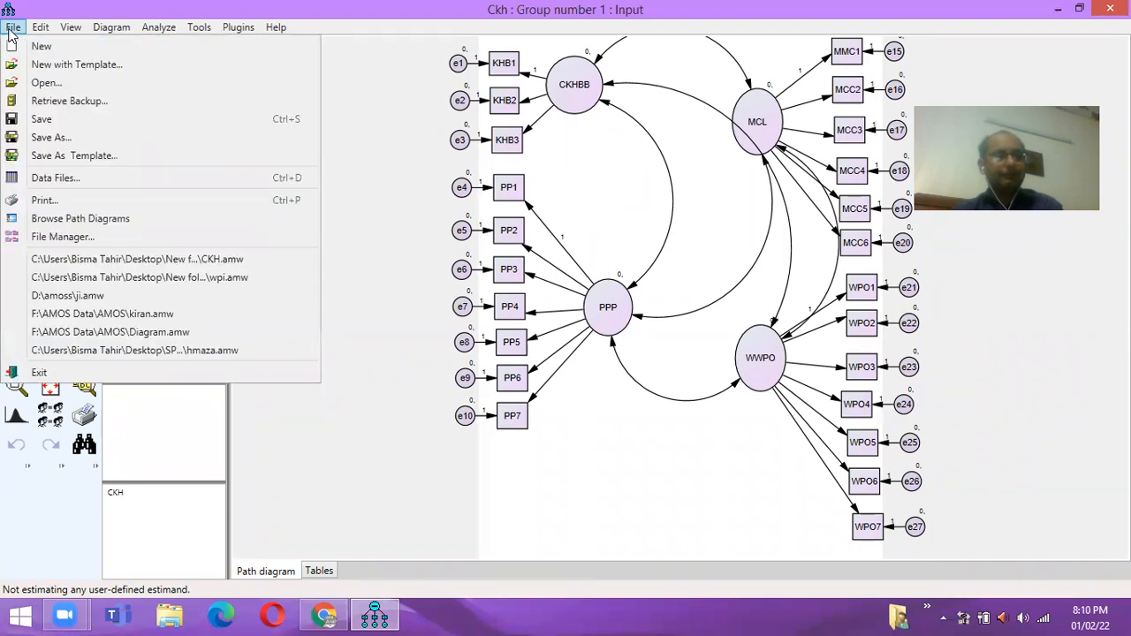
pyautogui.click(47, 50)
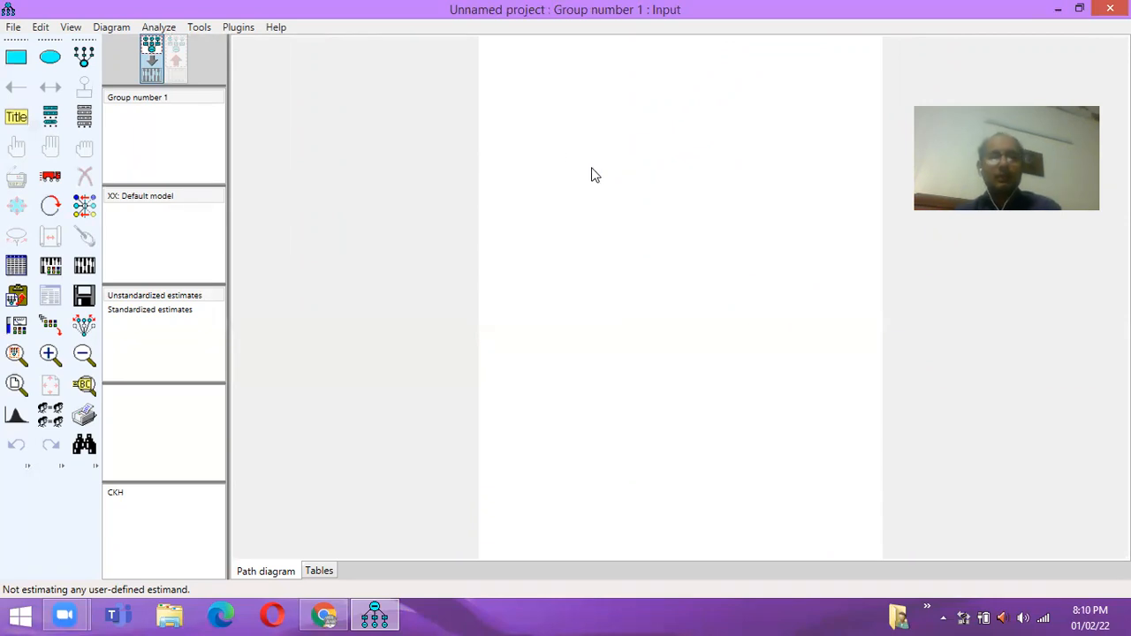
# - Draw four ellipses: top-left, lower-left, upper-right and lower-right on the canvas
pyautogui.click(51, 67)
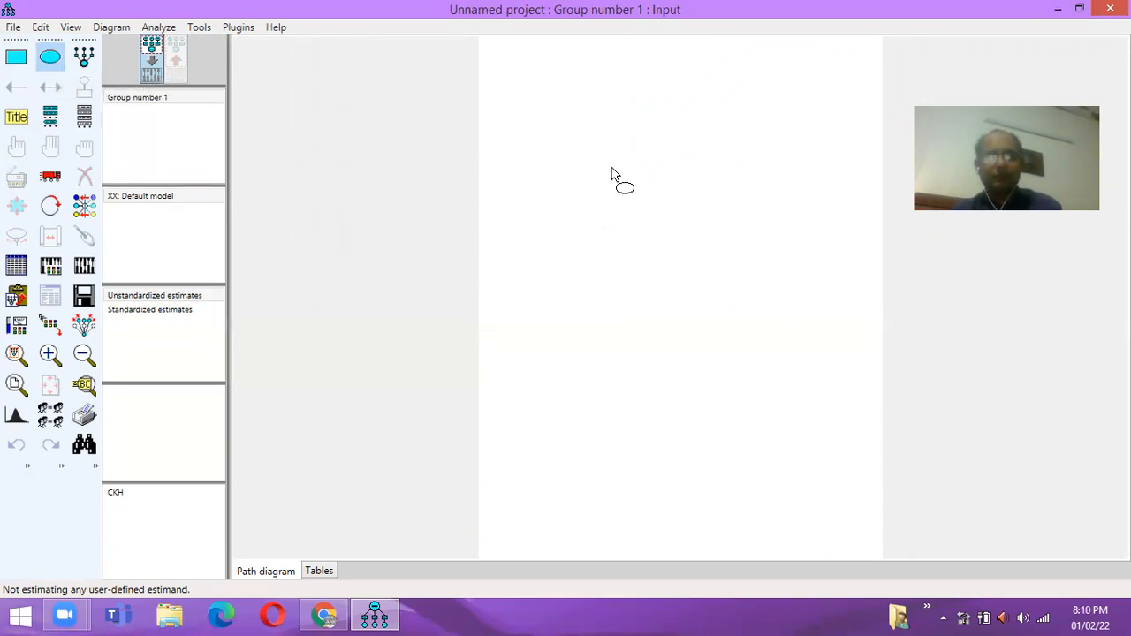
pyautogui.moveTo(598, 164); pyautogui.dragTo(661, 207)
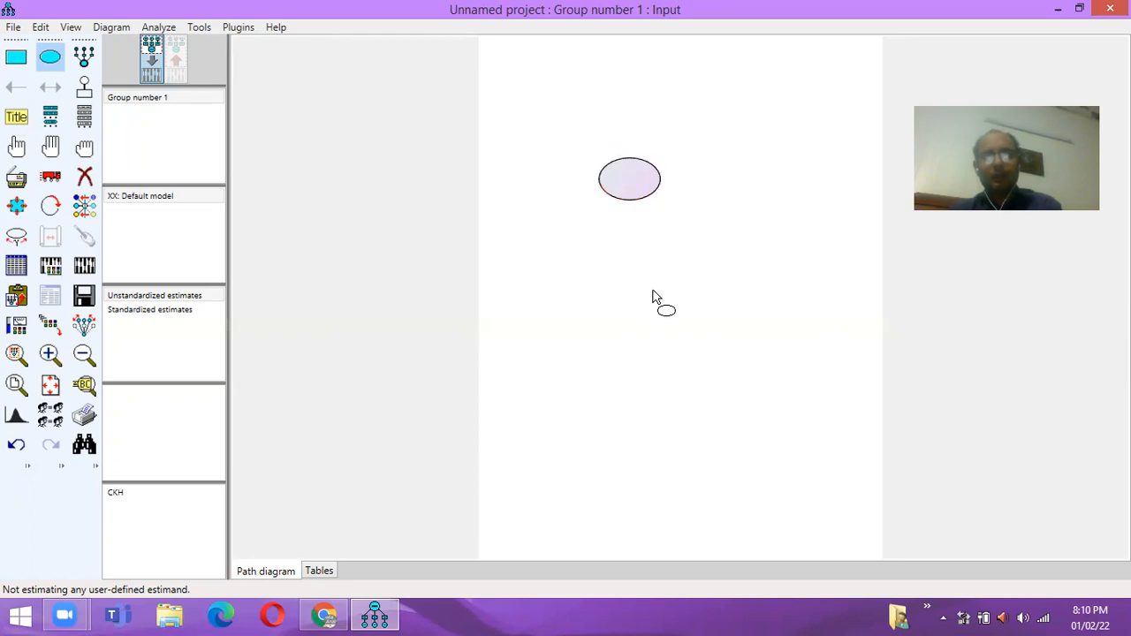
pyautogui.moveTo(619, 330); pyautogui.dragTo(671, 388)
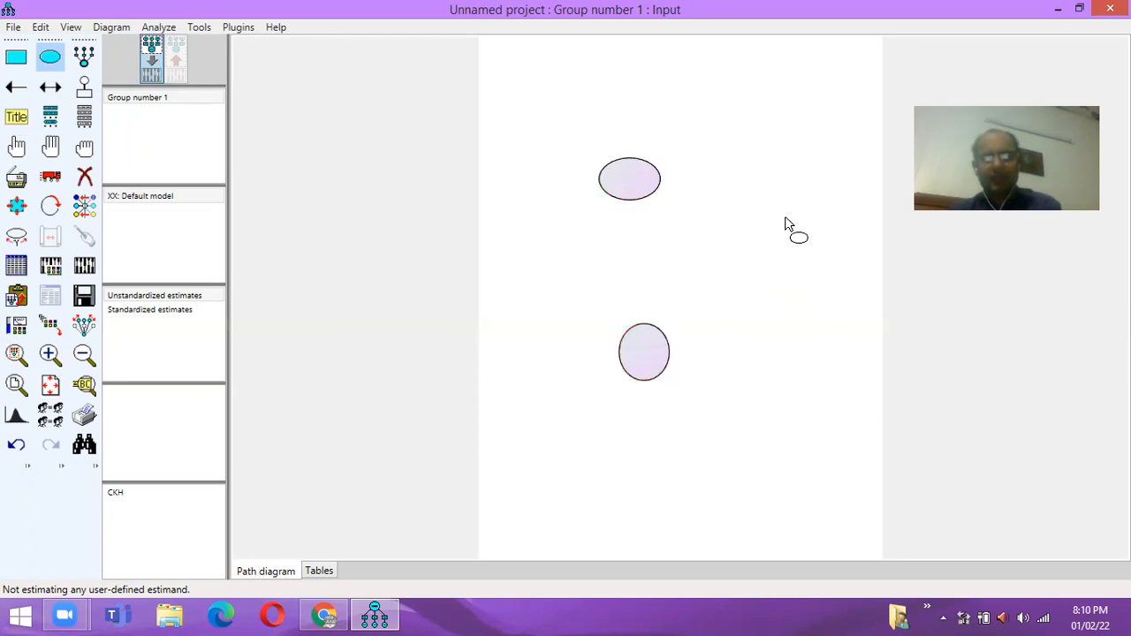
pyautogui.moveTo(792, 194); pyautogui.dragTo(828, 227)
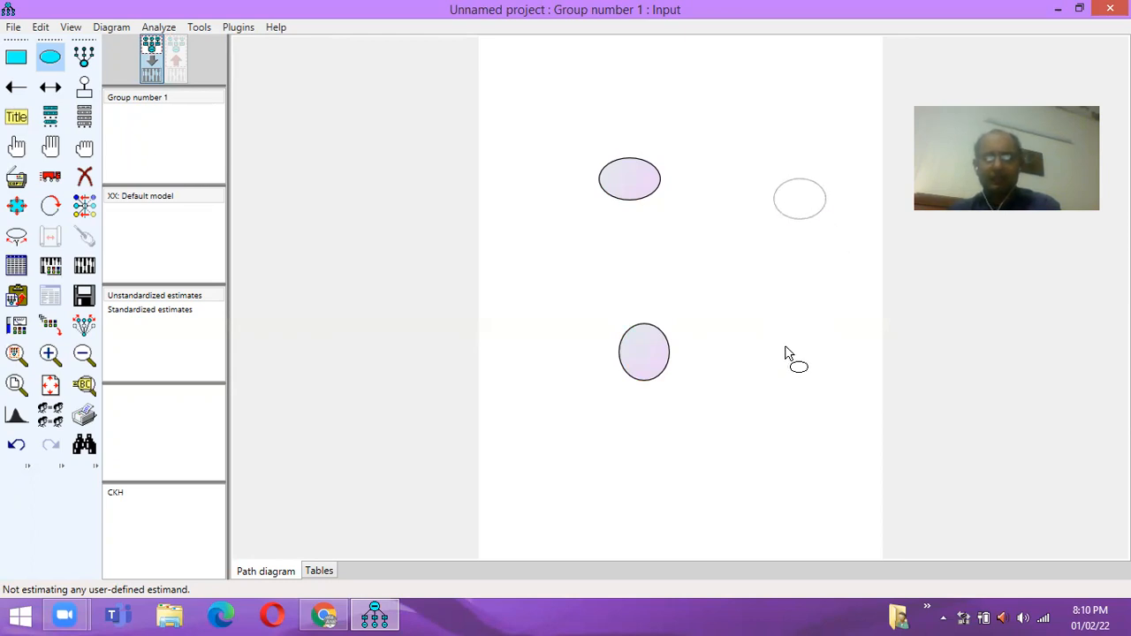
pyautogui.moveTo(770, 349); pyautogui.dragTo(825, 402)
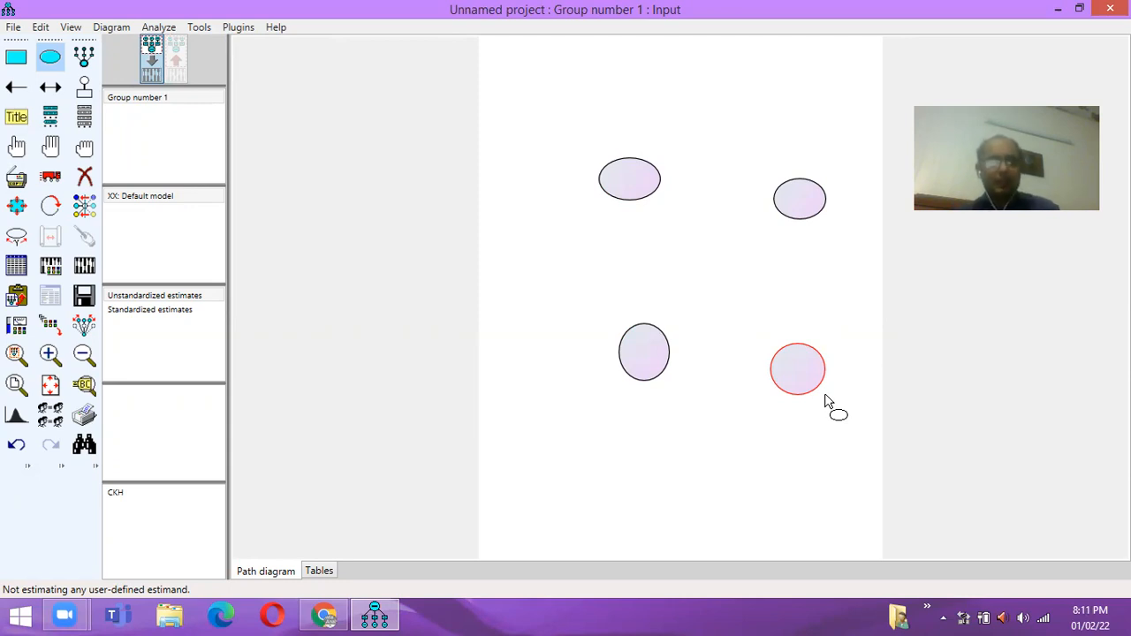
# - Nudge each ellipse so the left pair and right pair line up in a grid
pyautogui.click(50, 177)
pyautogui.moveTo(638, 182); pyautogui.dragTo(616, 181)
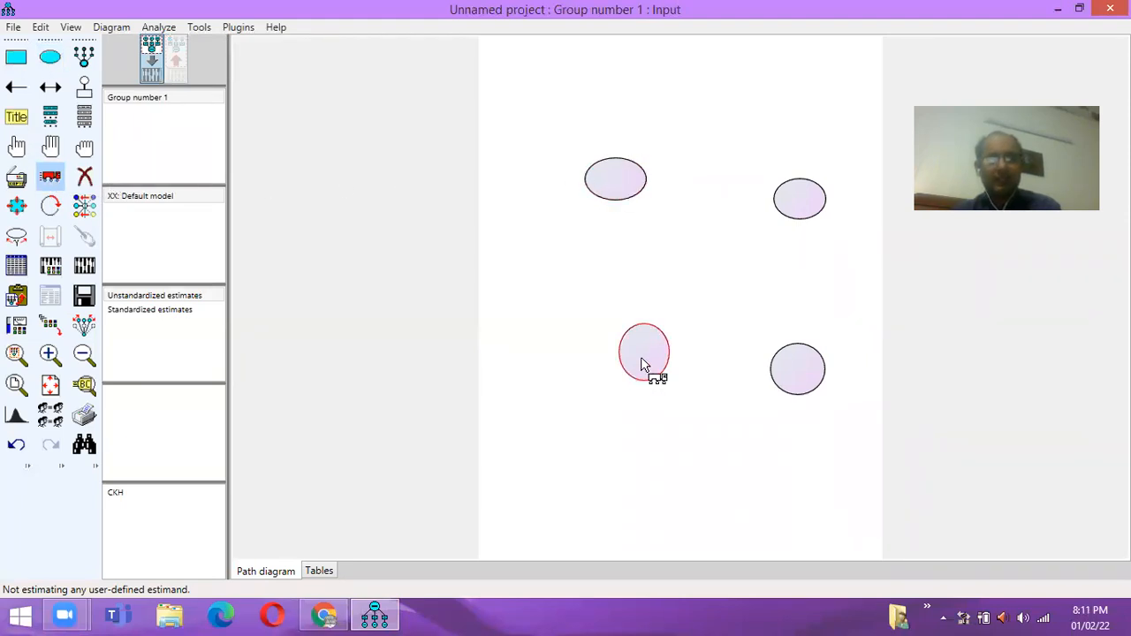
pyautogui.moveTo(645, 366); pyautogui.dragTo(616, 361)
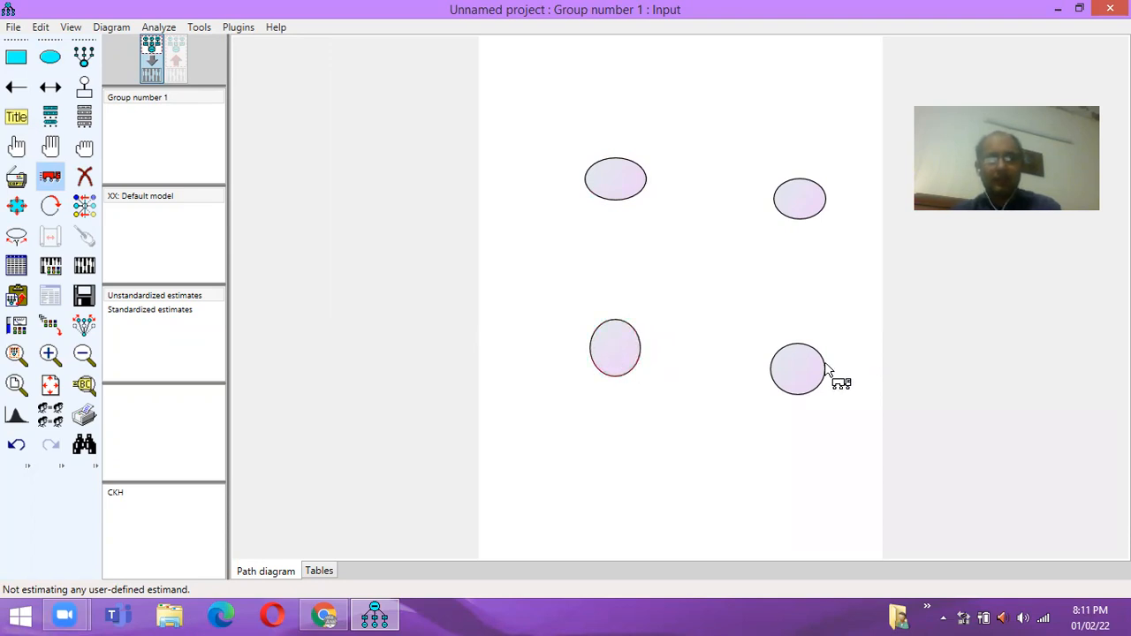
pyautogui.moveTo(798, 377); pyautogui.dragTo(785, 351)
pyautogui.moveTo(803, 202); pyautogui.dragTo(789, 184)
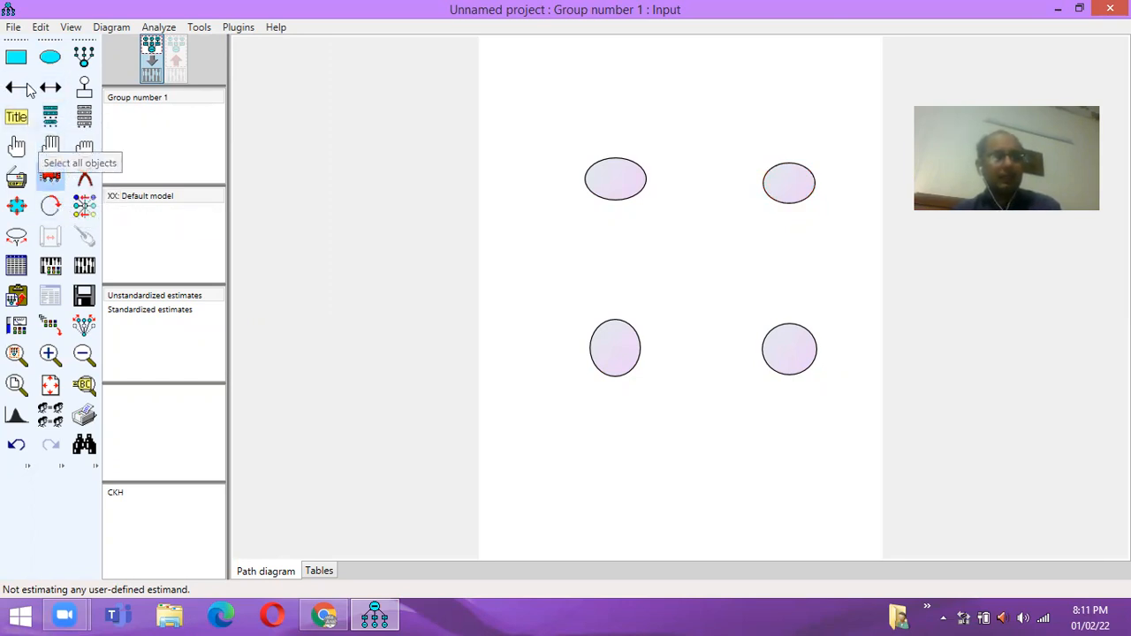
# - Stack eleven observed-variable rectangles down the left side of the ellipses
pyautogui.click(18, 58)
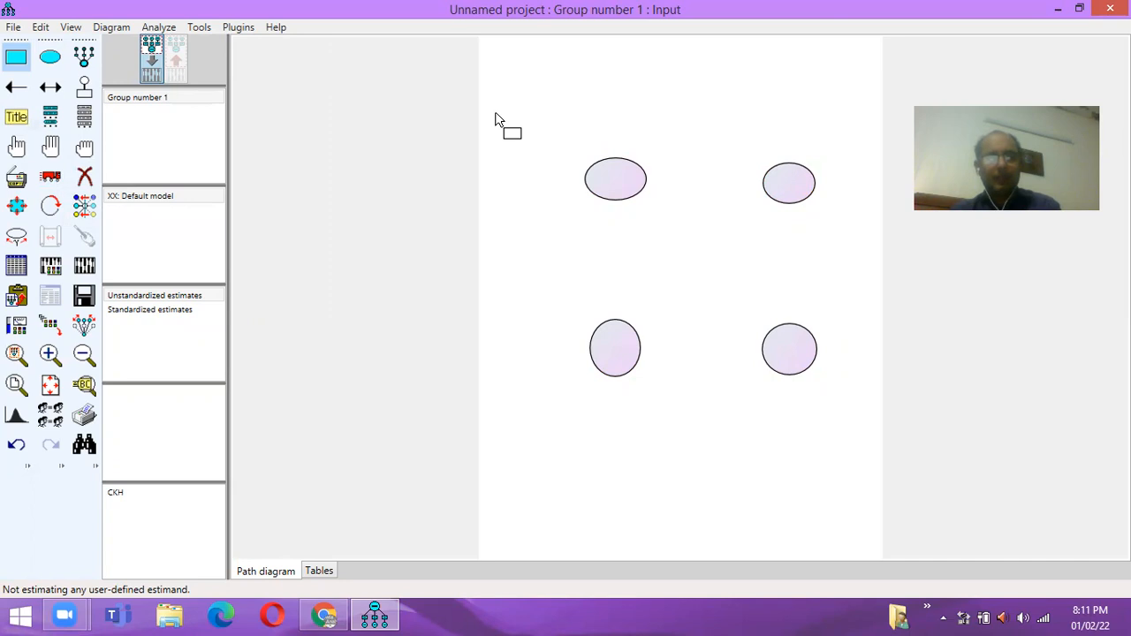
pyautogui.moveTo(495, 110)
pyautogui.mouseDown()
pyautogui.moveTo(534, 129)
pyautogui.moveTo(526, 165)
pyautogui.moveTo(541, 219)
pyautogui.mouseUp()
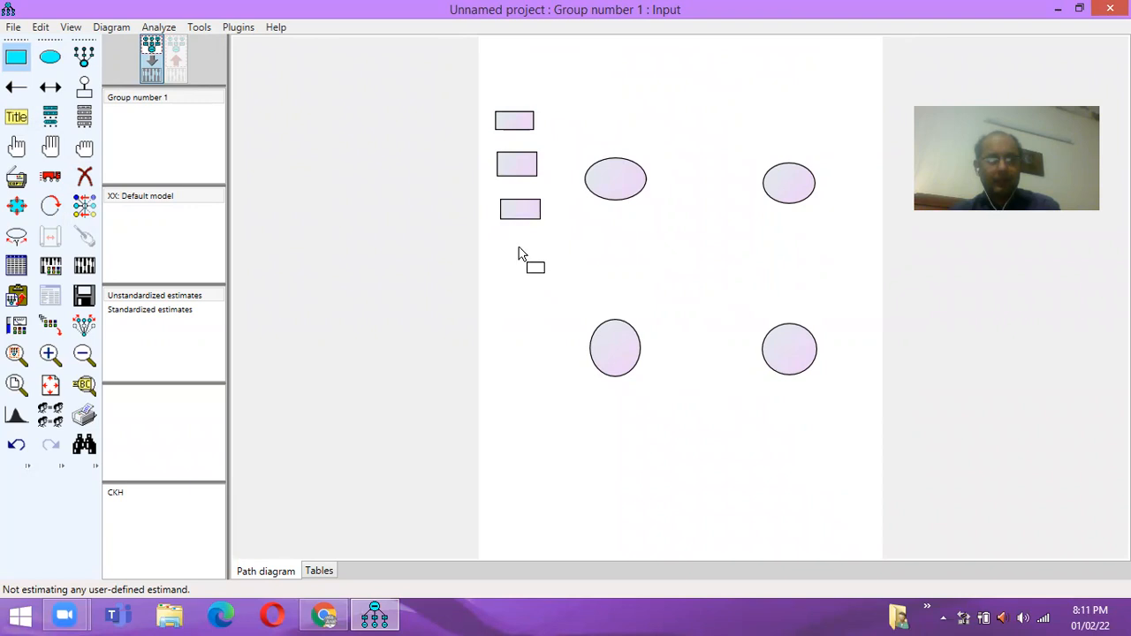
pyautogui.click(521, 251)
pyautogui.click(520, 282)
pyautogui.click(520, 311)
pyautogui.click(523, 355)
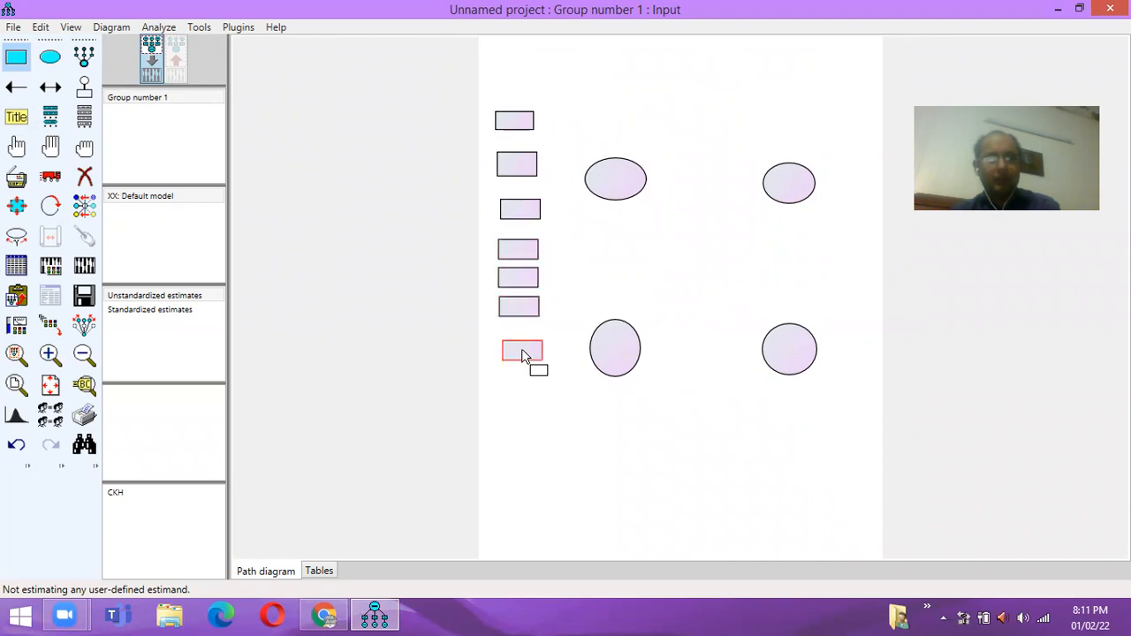
pyautogui.click(523, 391)
pyautogui.click(524, 431)
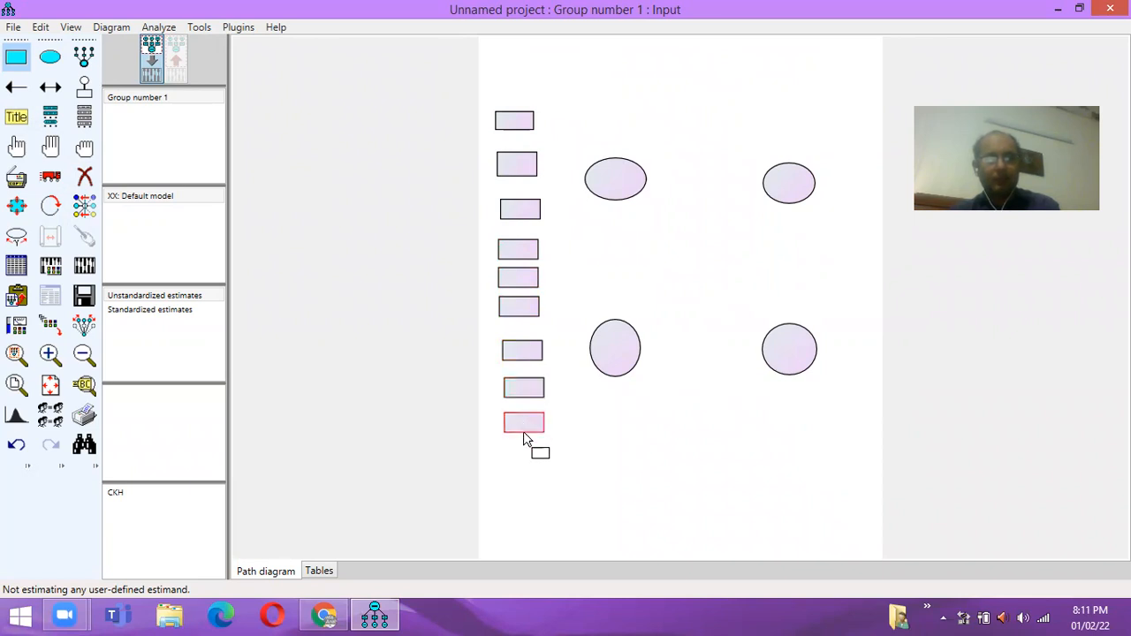
pyautogui.click(524, 465)
pyautogui.click(526, 500)
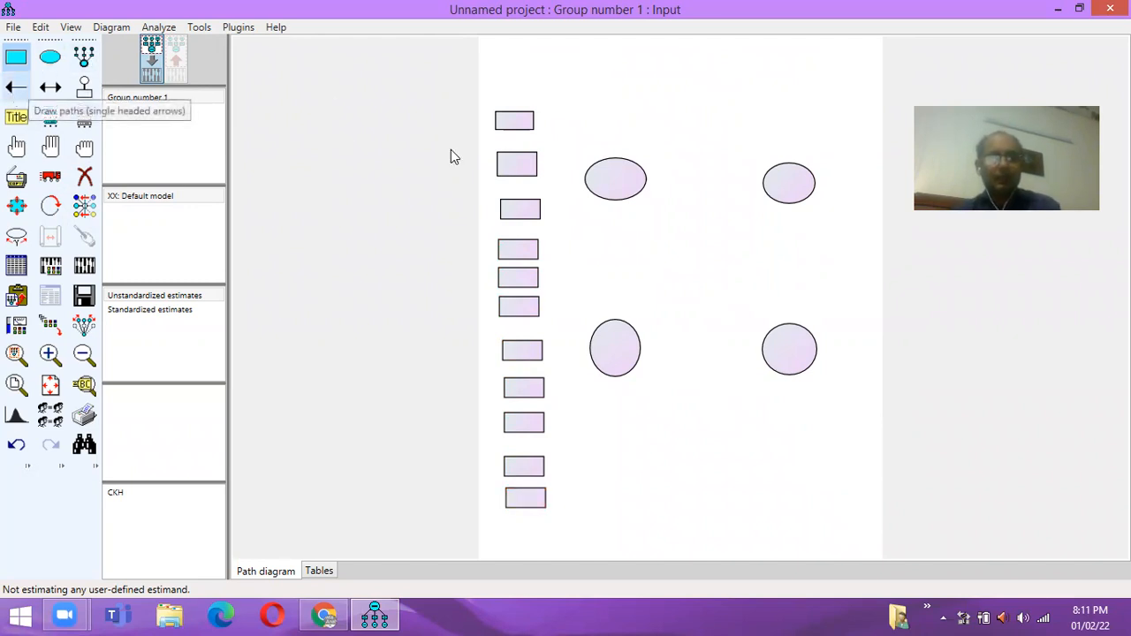
# - Add seven rectangles down the right side beside the upper-right and lower-right ellipses
pyautogui.click(838, 124)
pyautogui.click(852, 179)
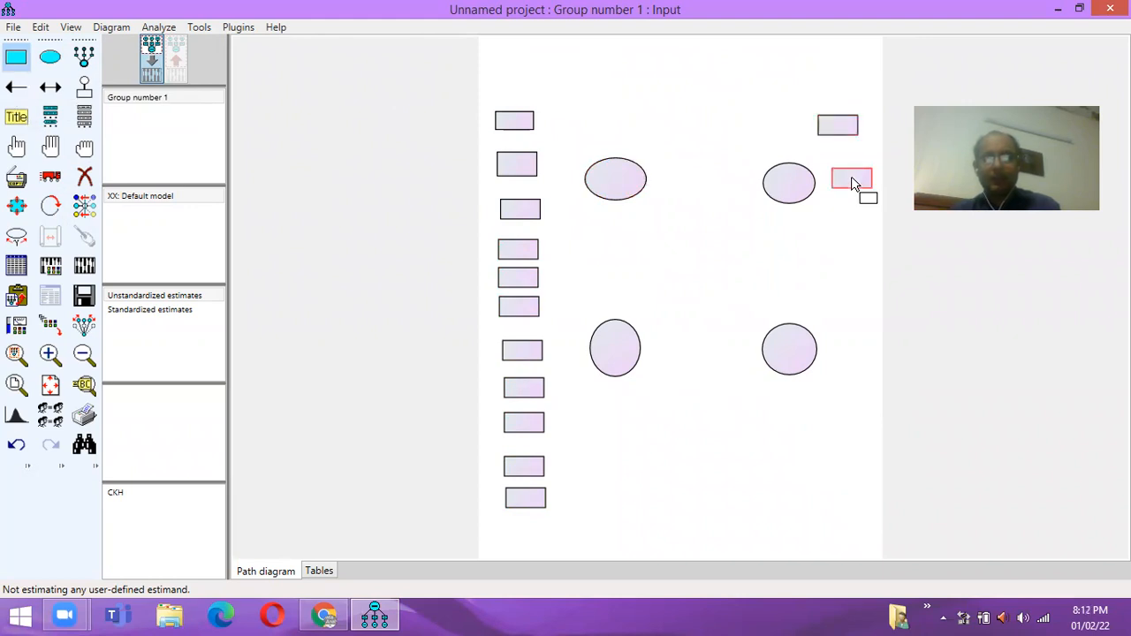
pyautogui.click(852, 234)
pyautogui.moveTo(835, 314); pyautogui.dragTo(875, 334)
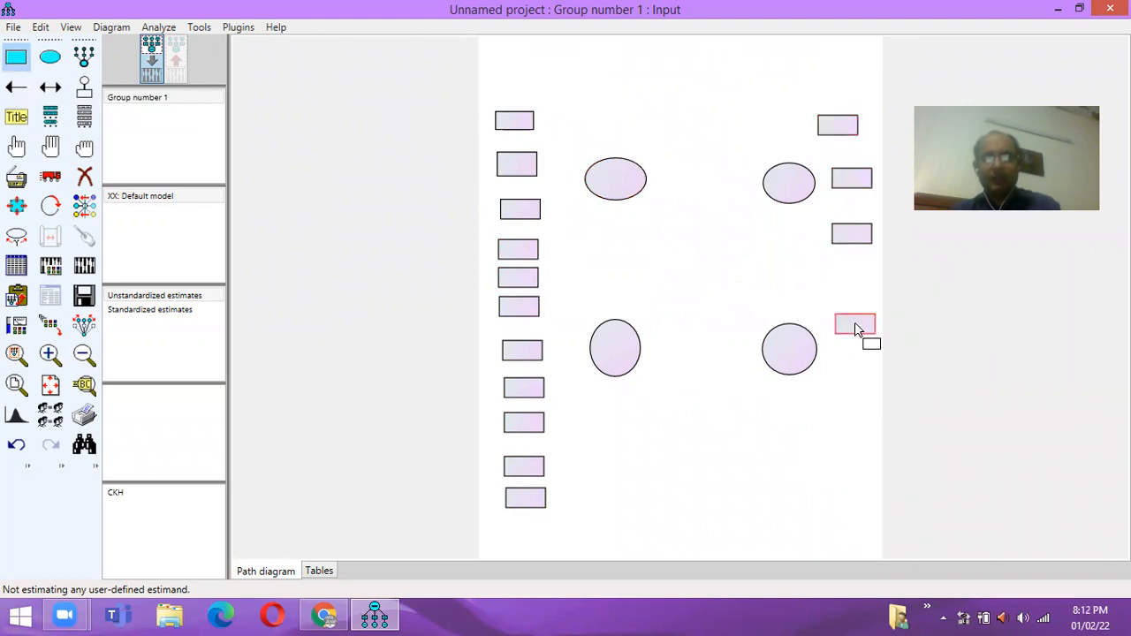
pyautogui.moveTo(840, 382)
pyautogui.mouseDown()
pyautogui.moveTo(880, 402)
pyautogui.moveTo(881, 479)
pyautogui.mouseUp()
# - Shift the top-left, lower-left and lower-right ellipses down beside their rectangle groups
pyautogui.click(50, 176)
pyautogui.moveTo(615, 193); pyautogui.dragTo(615, 217)
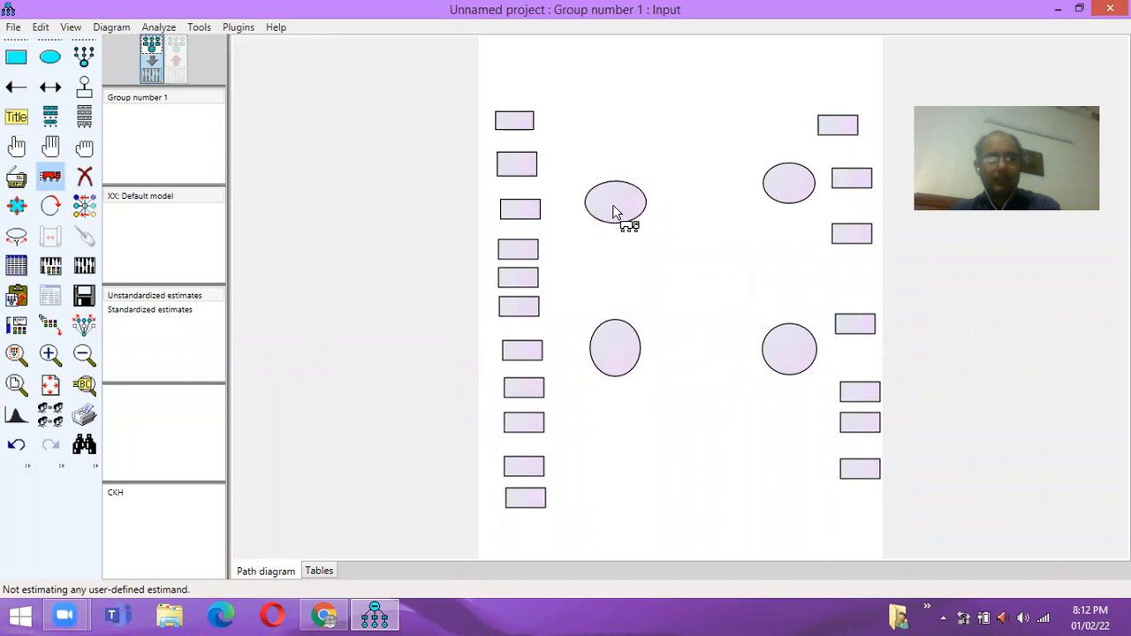
pyautogui.moveTo(618, 362); pyautogui.dragTo(617, 421)
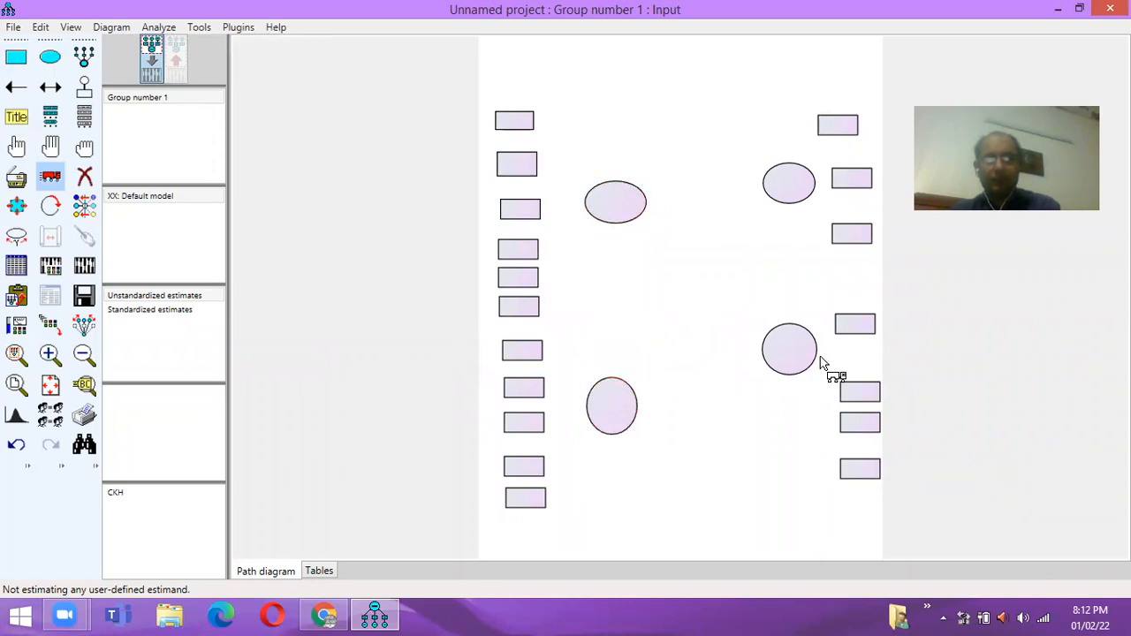
pyautogui.moveTo(802, 361); pyautogui.dragTo(865, 383)
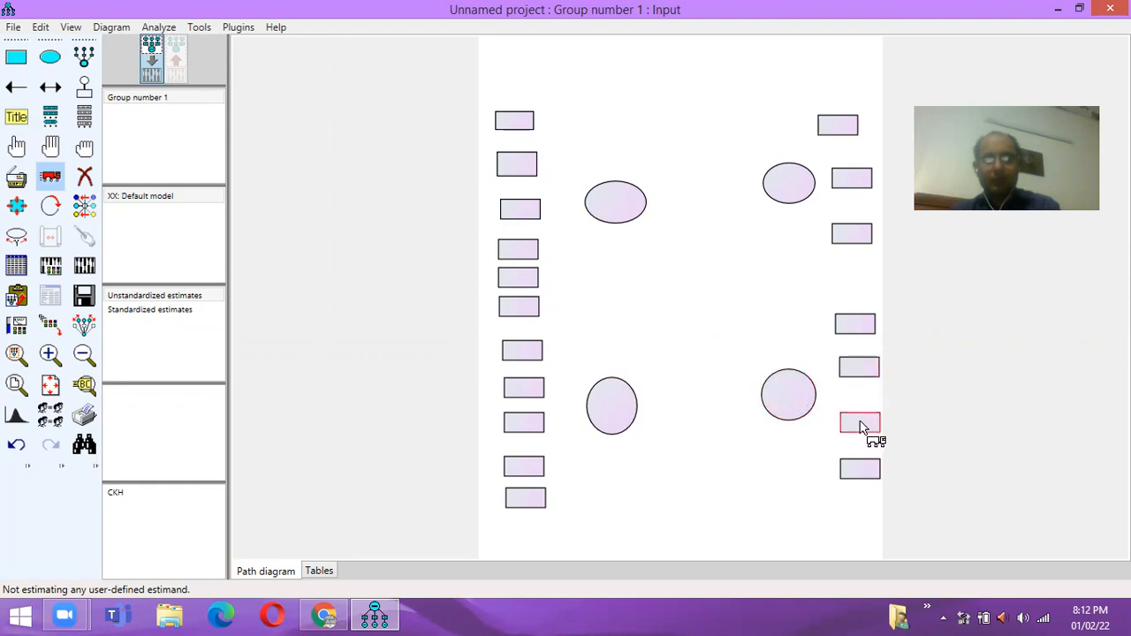
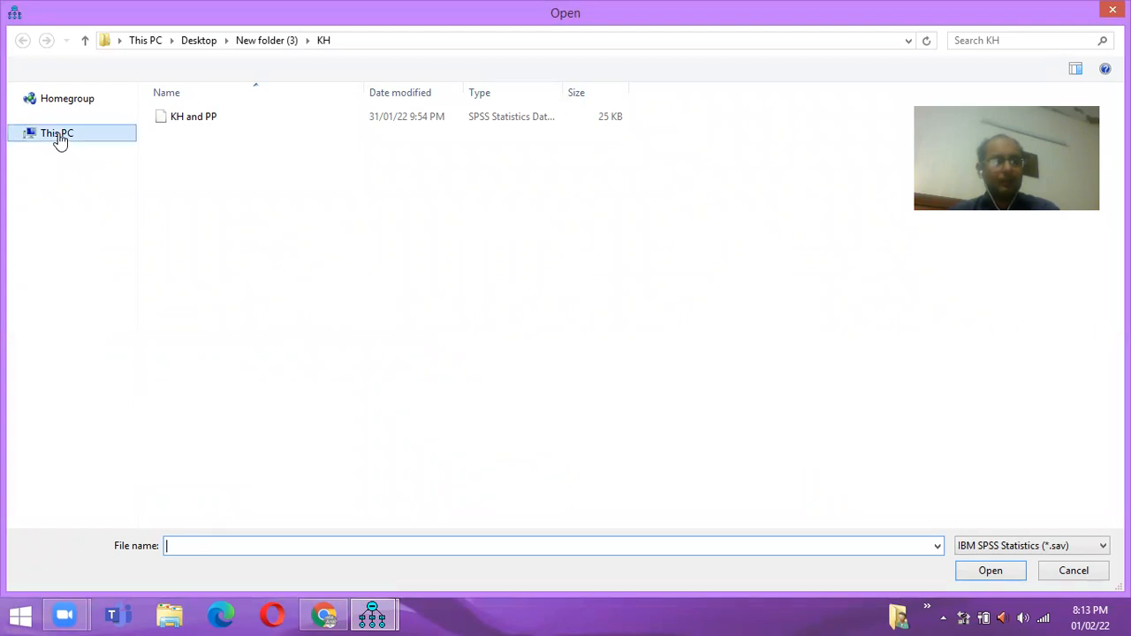
# - Attach 05-03-with_parallel_mediation_variables.sav from the Desktop (214 cases) and list its variables
pyautogui.click(58, 139)
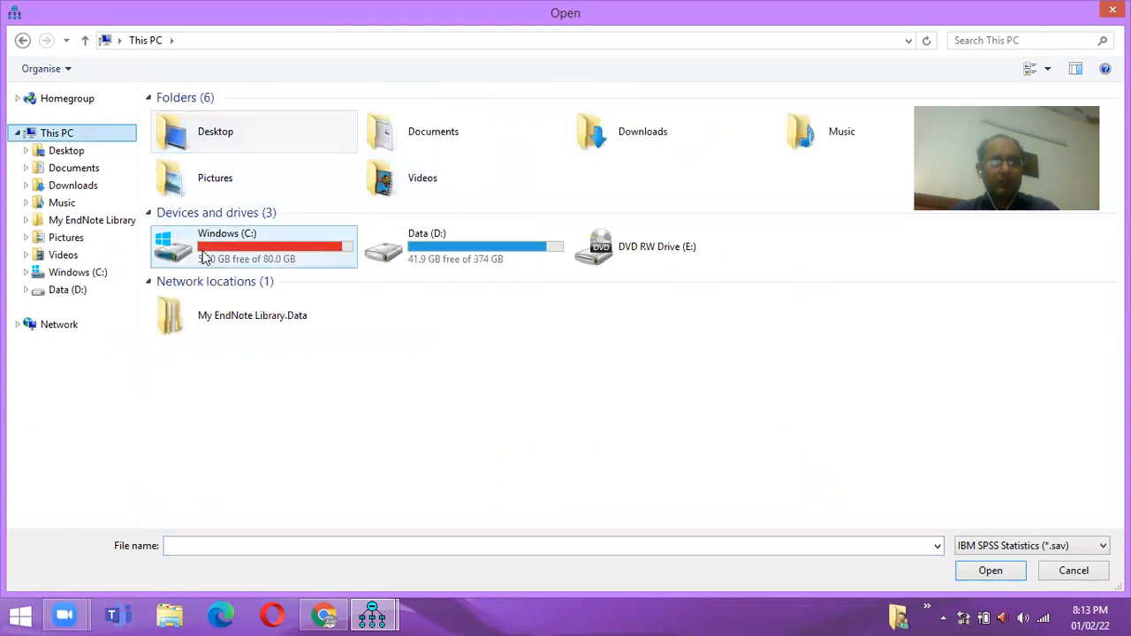
pyautogui.doubleClick(235, 139)
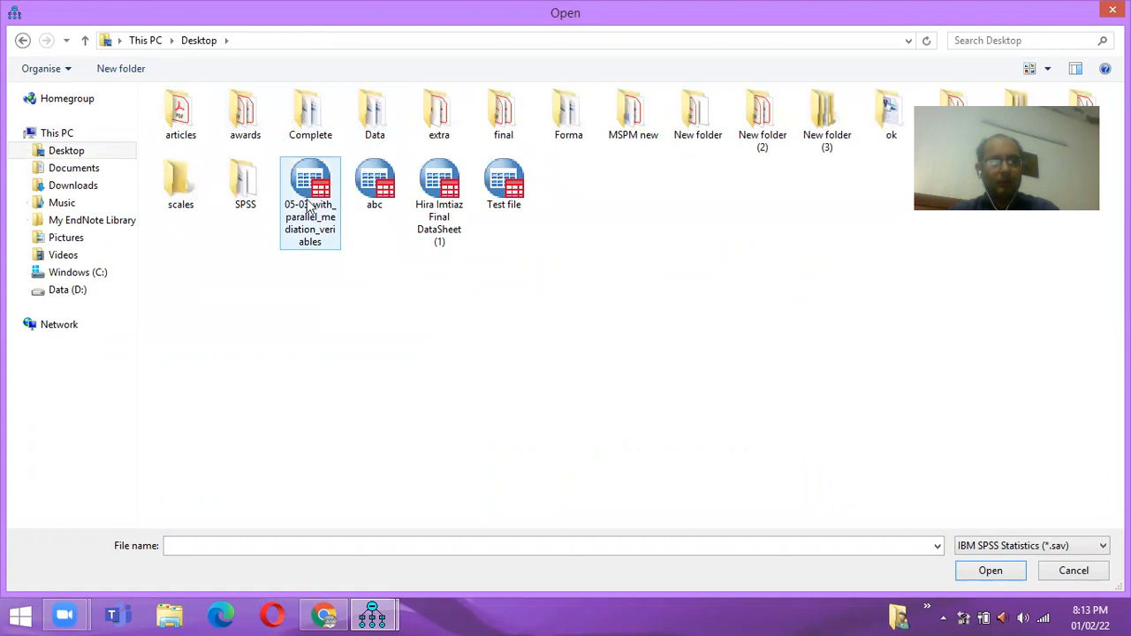
pyautogui.doubleClick(310, 182)
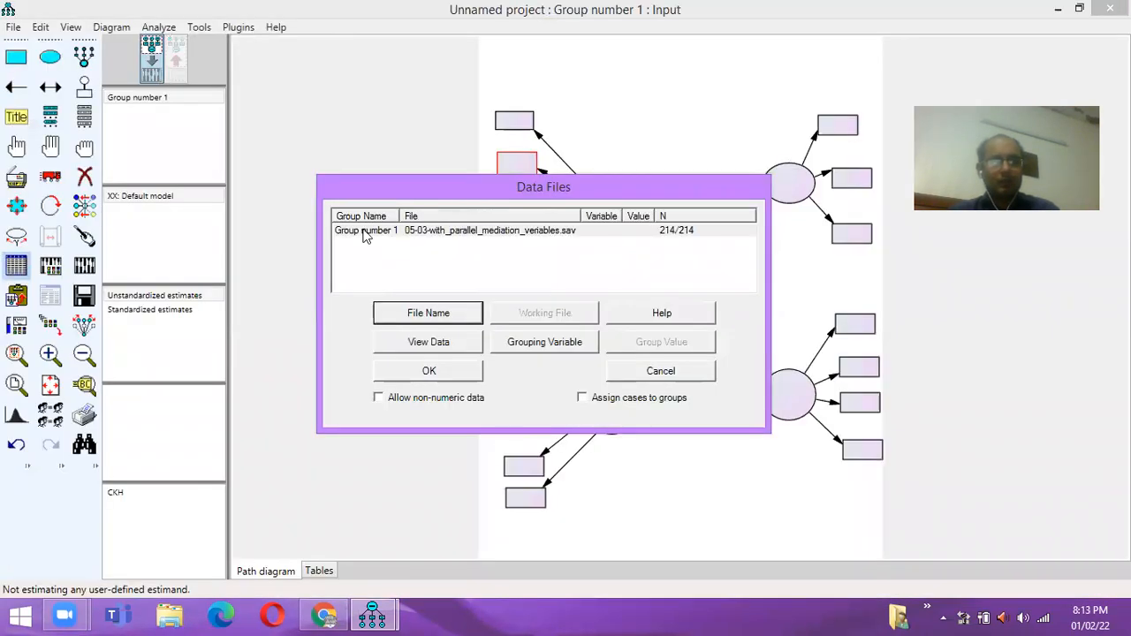
pyautogui.click(433, 378)
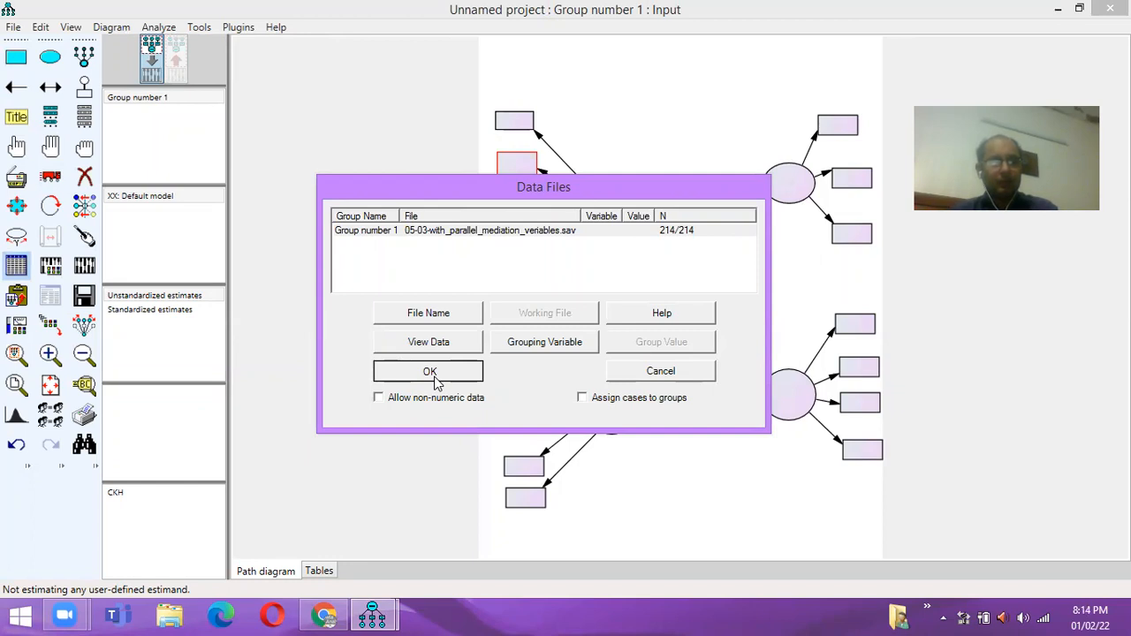
pyautogui.click(433, 378)
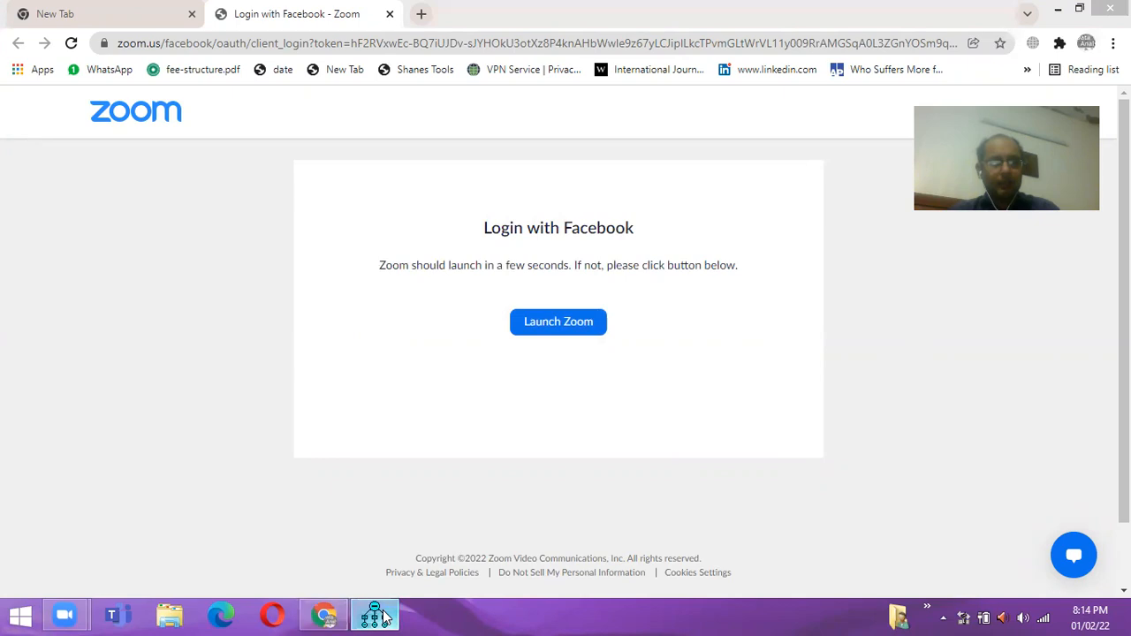
pyautogui.click(393, 616)
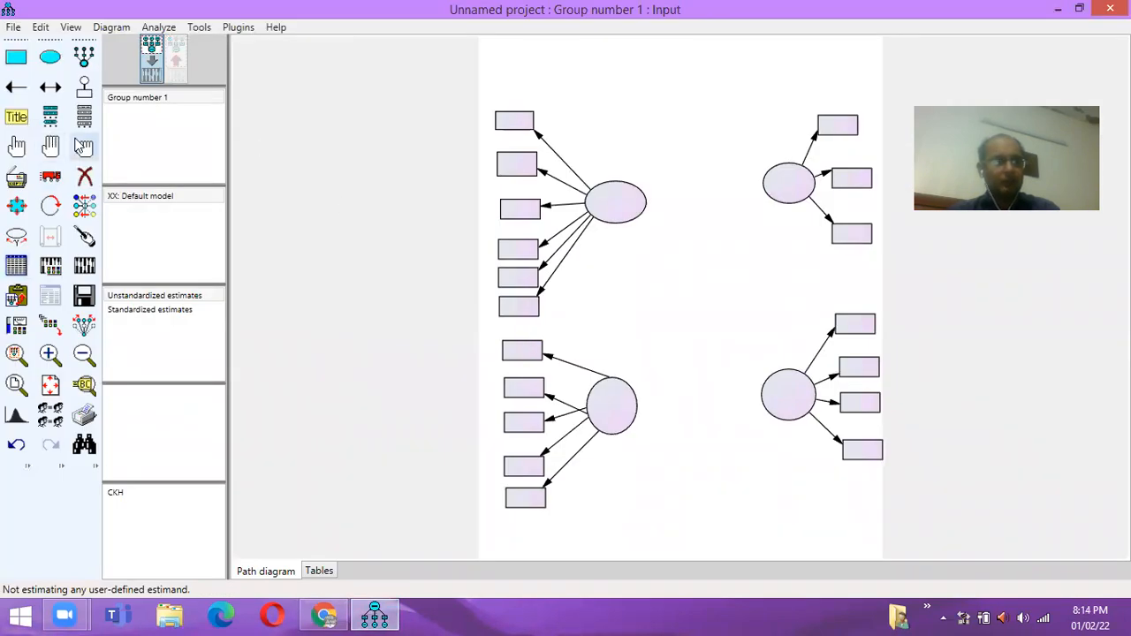
pyautogui.click(84, 121)
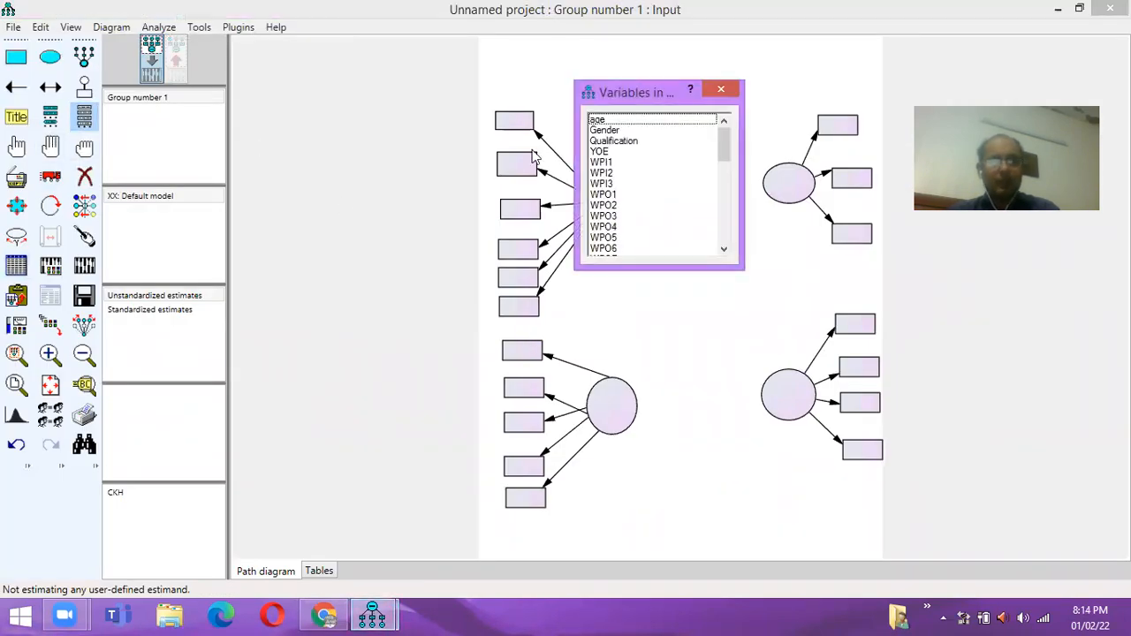
pyautogui.moveTo(729, 153)
pyautogui.mouseDown()
pyautogui.moveTo(727, 181)
pyautogui.moveTo(730, 146)
pyautogui.mouseUp()
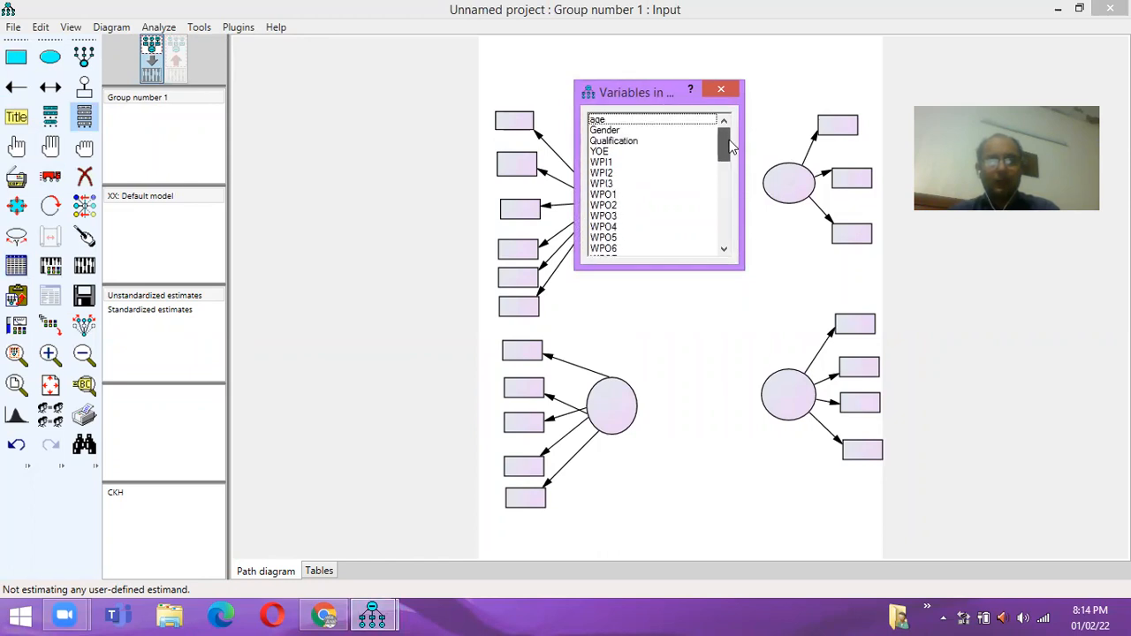
# - Name the upper-left ellipse WPII and the lower-left ellipse WPO
pyautogui.click(722, 91)
pyautogui.doubleClick(622, 212)
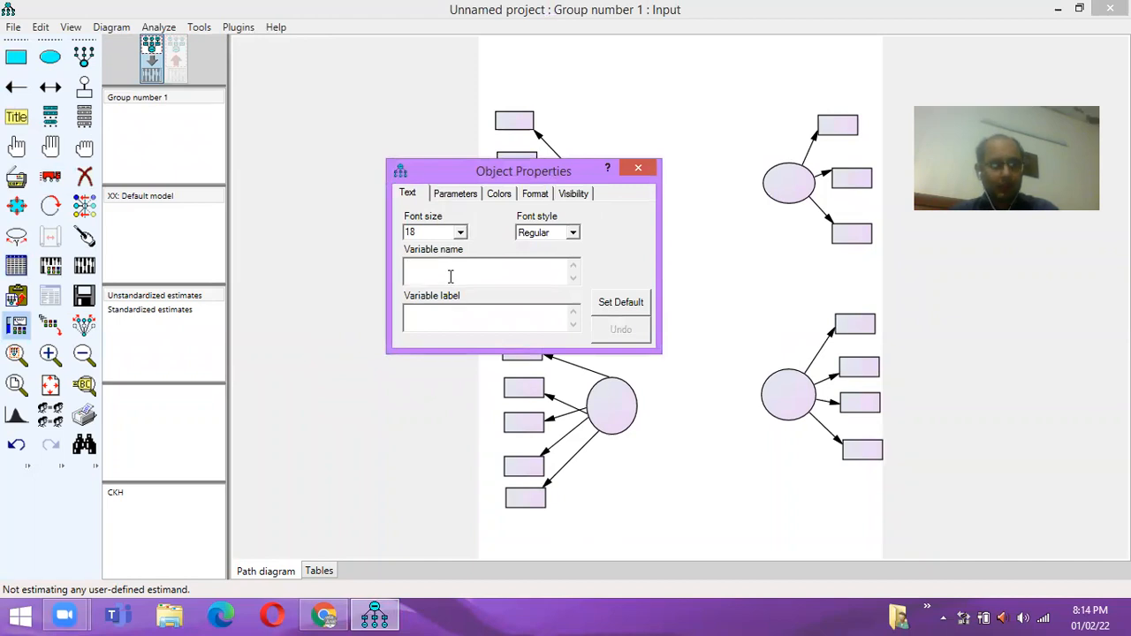
pyautogui.write('WPI')
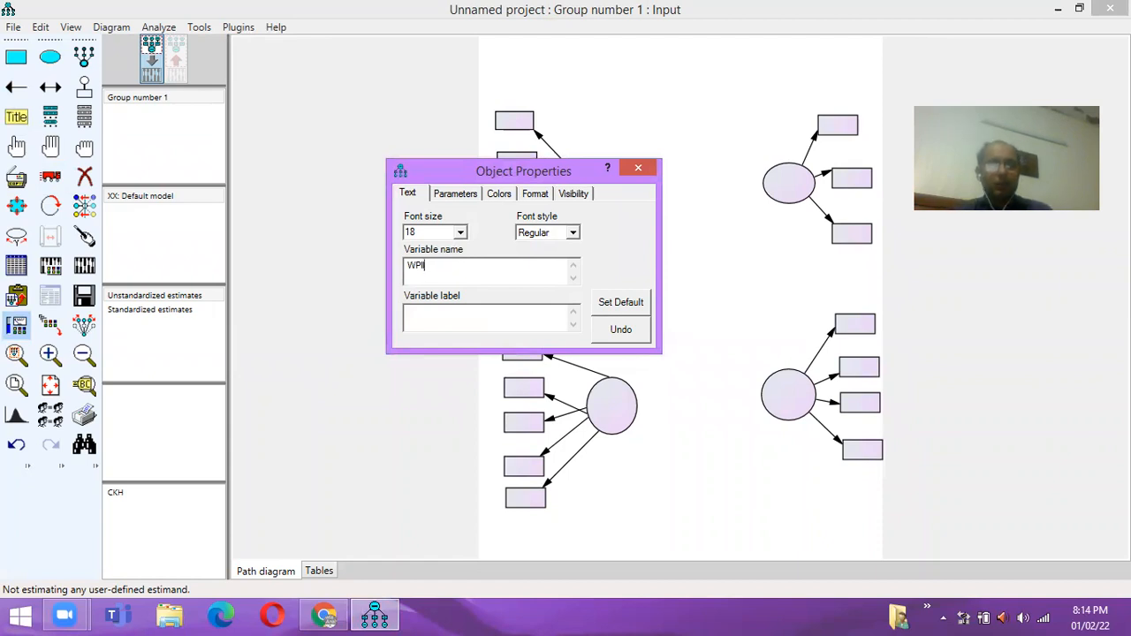
pyautogui.click(638, 168)
pyautogui.doubleClick(616, 412)
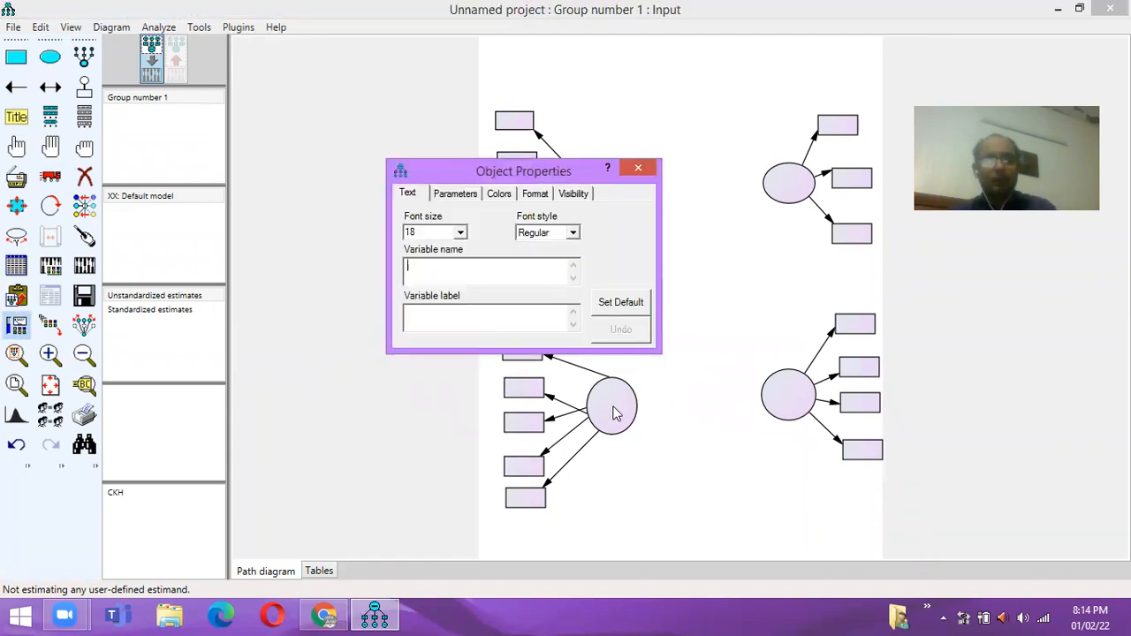
pyautogui.write('WPO')
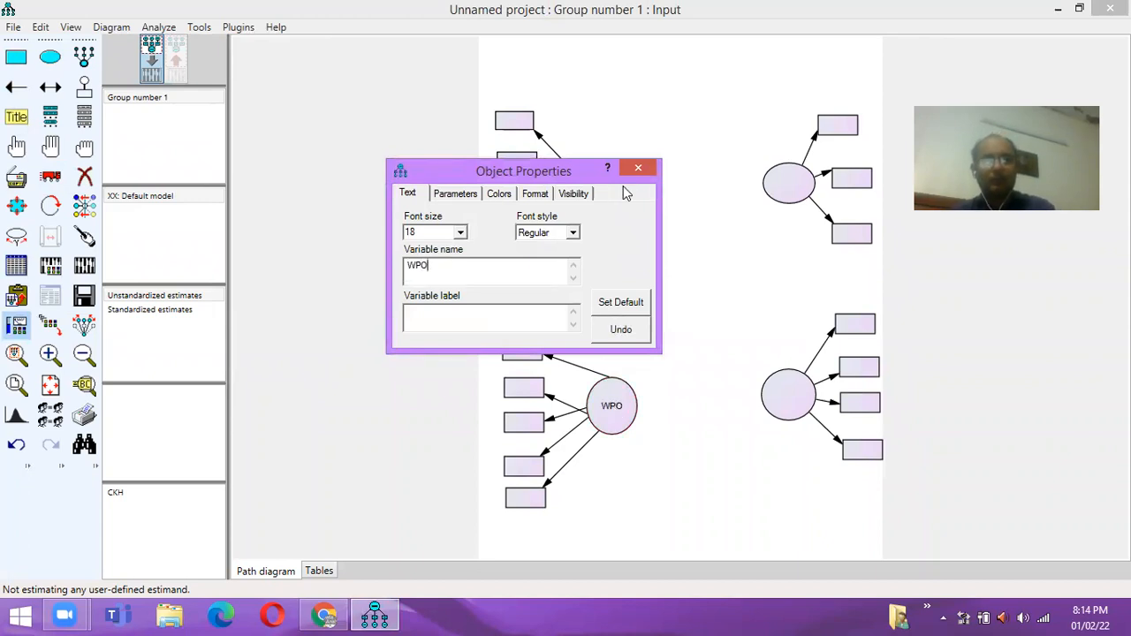
pyautogui.click(638, 168)
# - Name the upper-right ellipse KHBB and correct the lower-left name to WPOO
pyautogui.doubleClick(791, 193)
pyautogui.write('KHB')
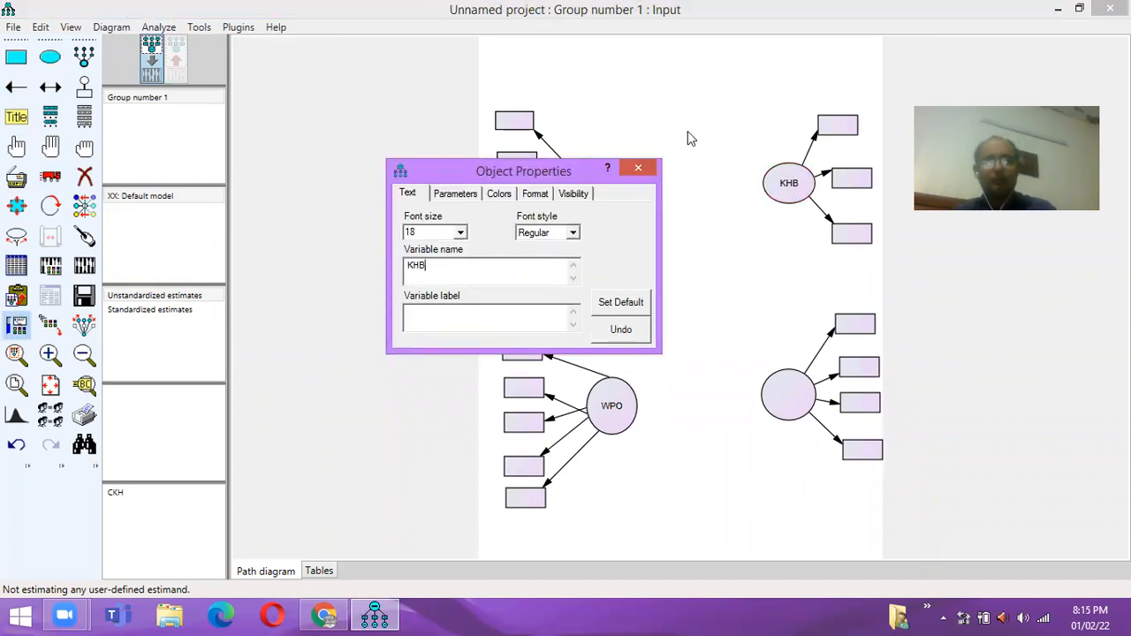
pyautogui.write('B')
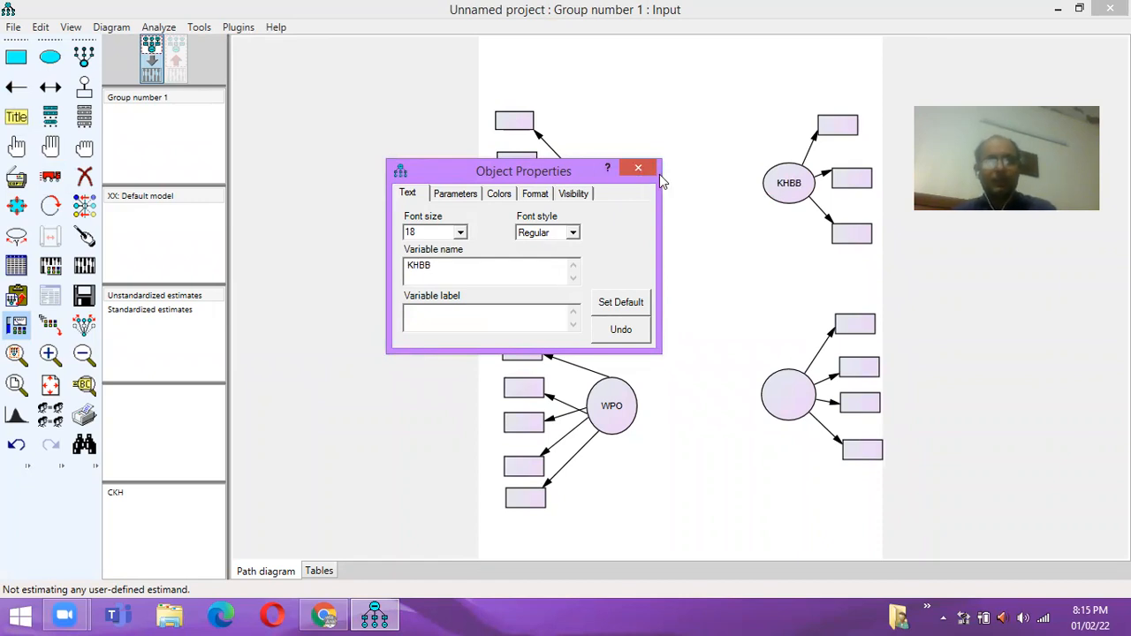
pyautogui.click(652, 170)
pyautogui.doubleClick(619, 408)
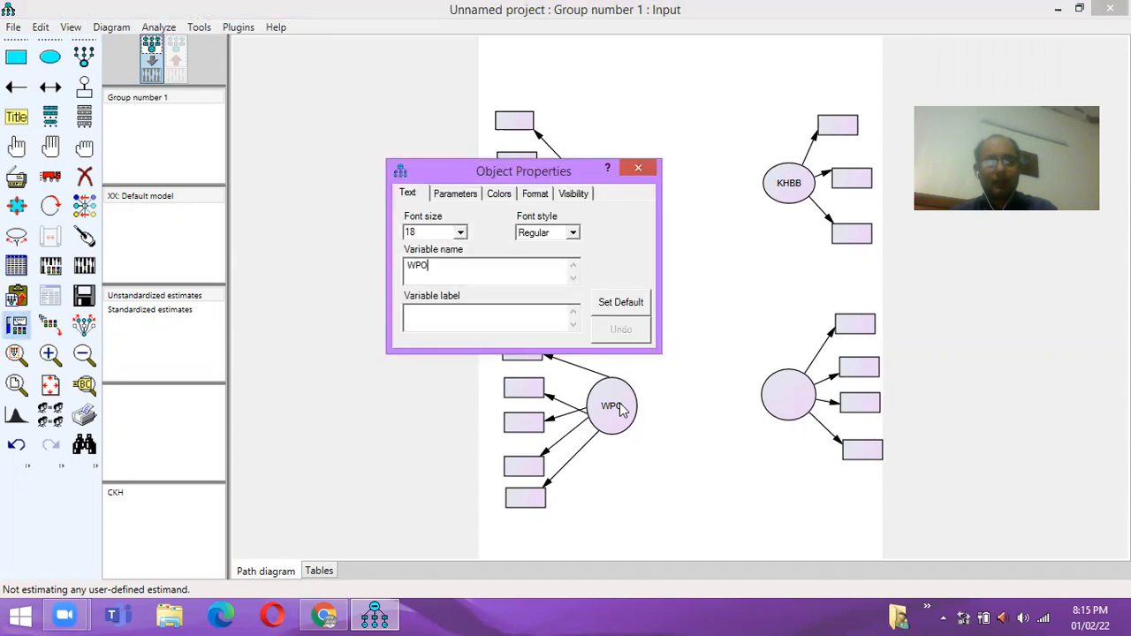
pyautogui.write('O')
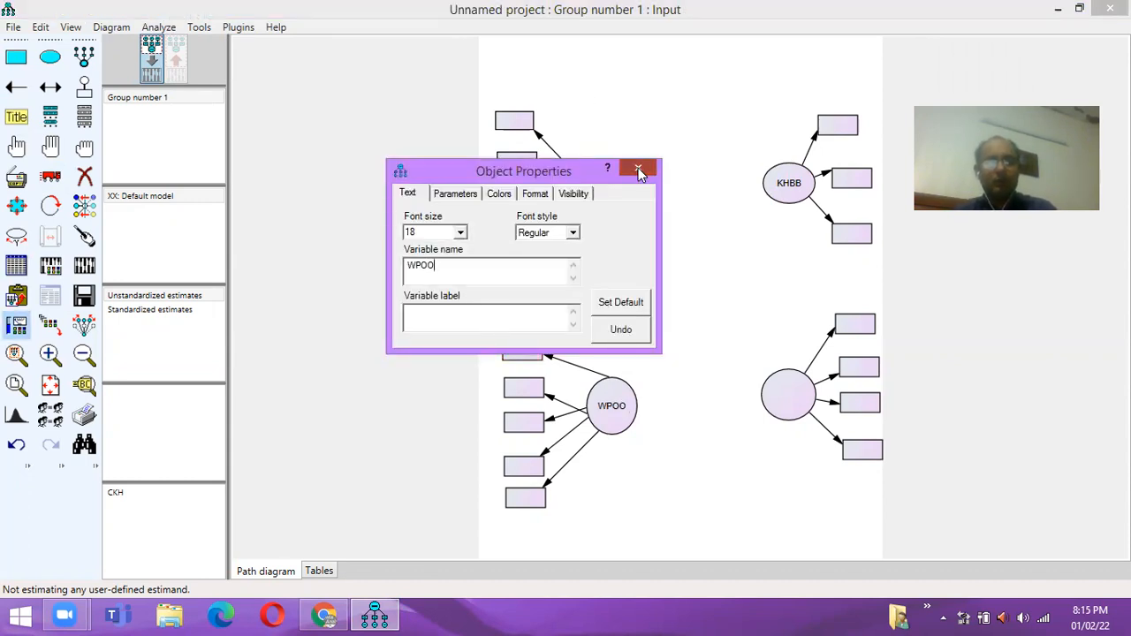
pyautogui.click(640, 169)
# - Name the lower-right ellipse ECC, replacing a mistaken PPP entry
pyautogui.click(85, 237)
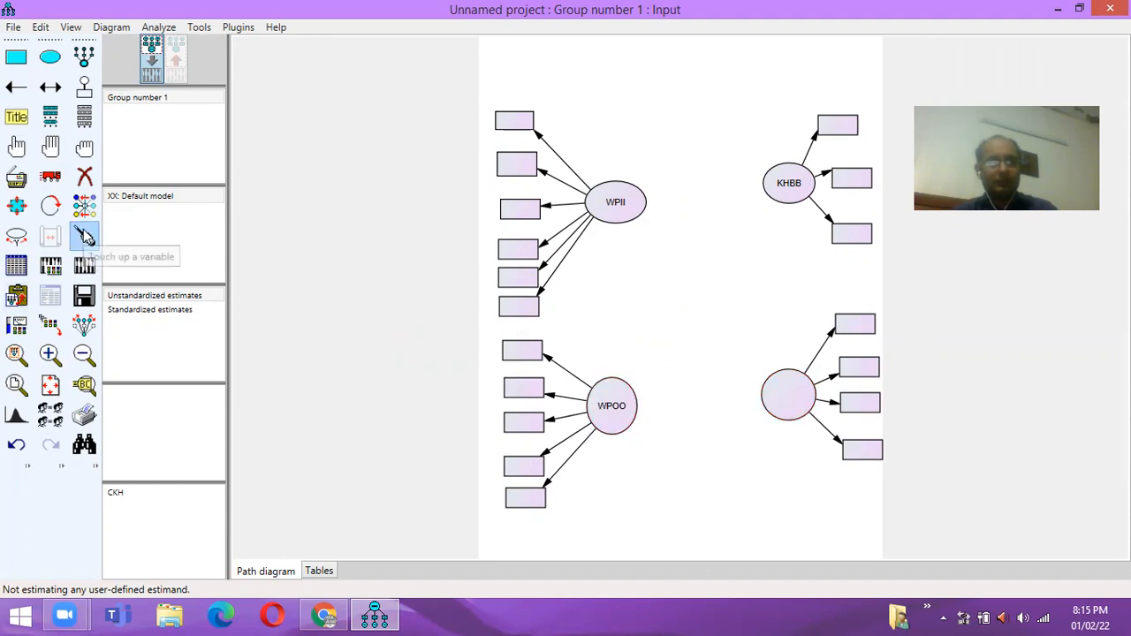
pyautogui.doubleClick(771, 397)
pyautogui.write('PPP')
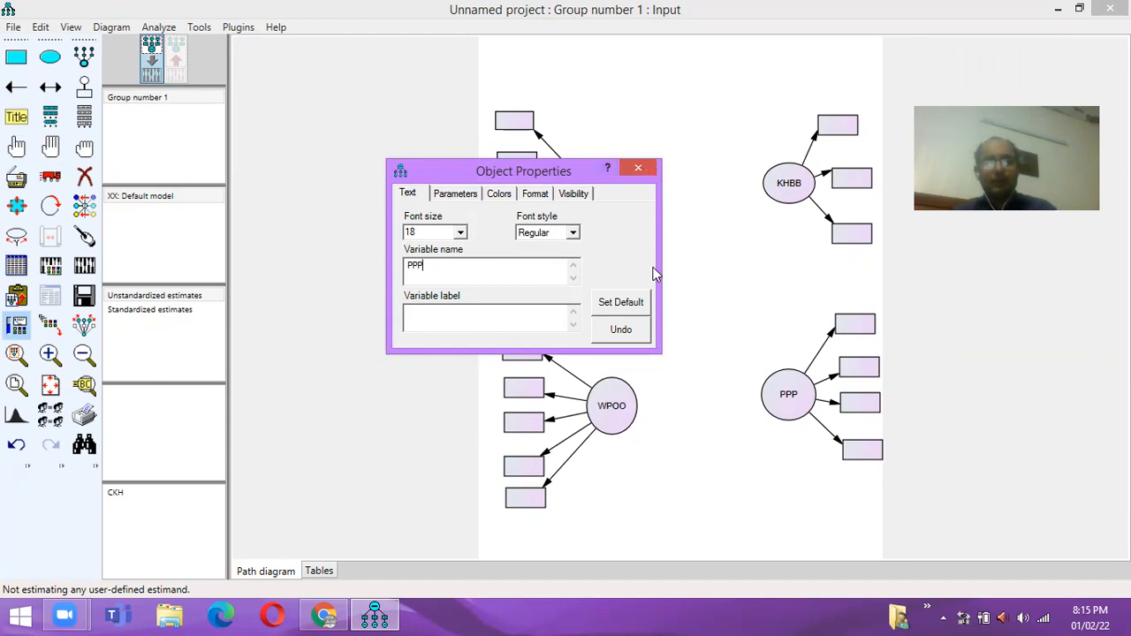
pyautogui.press('BackSpace')
pyautogui.press('BackSpace')
pyautogui.press('BackSpace')
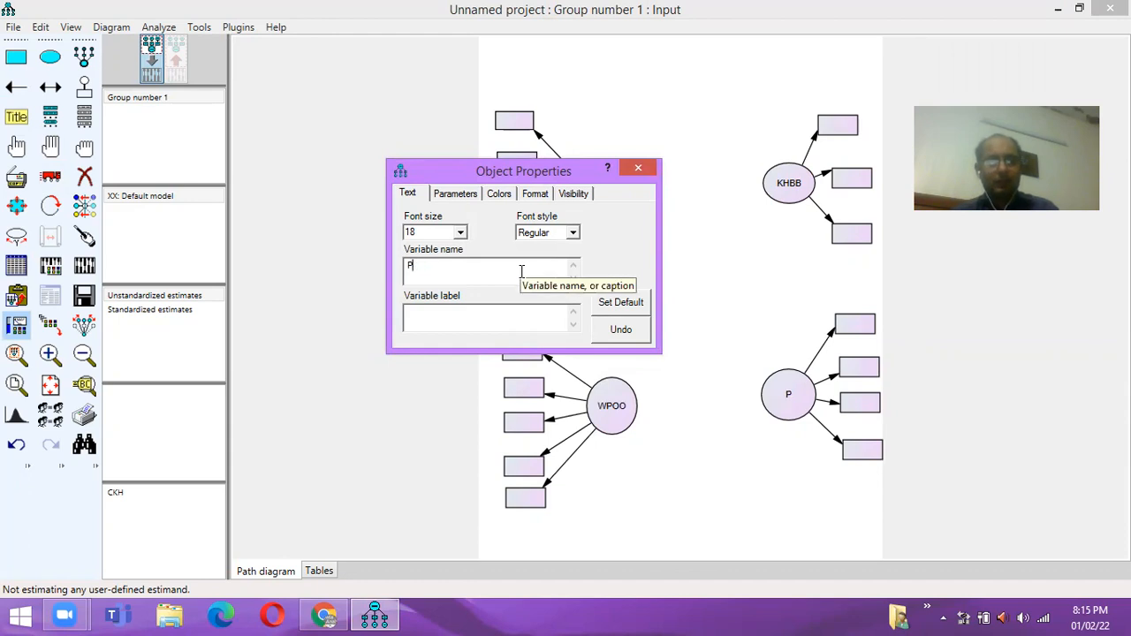
pyautogui.write('ECC')
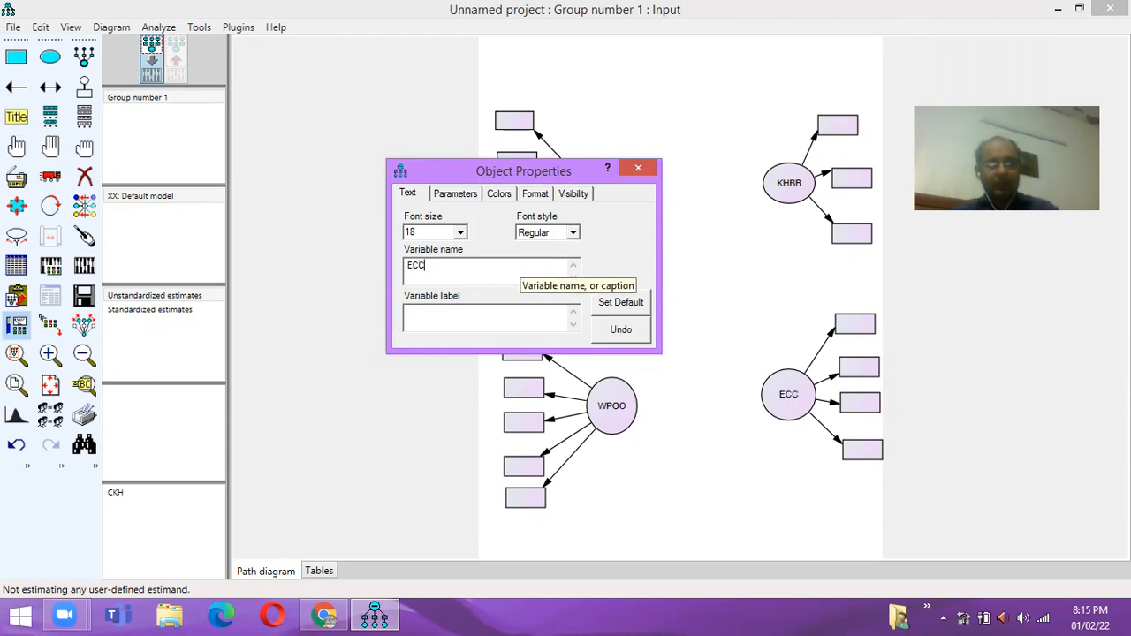
pyautogui.click(642, 169)
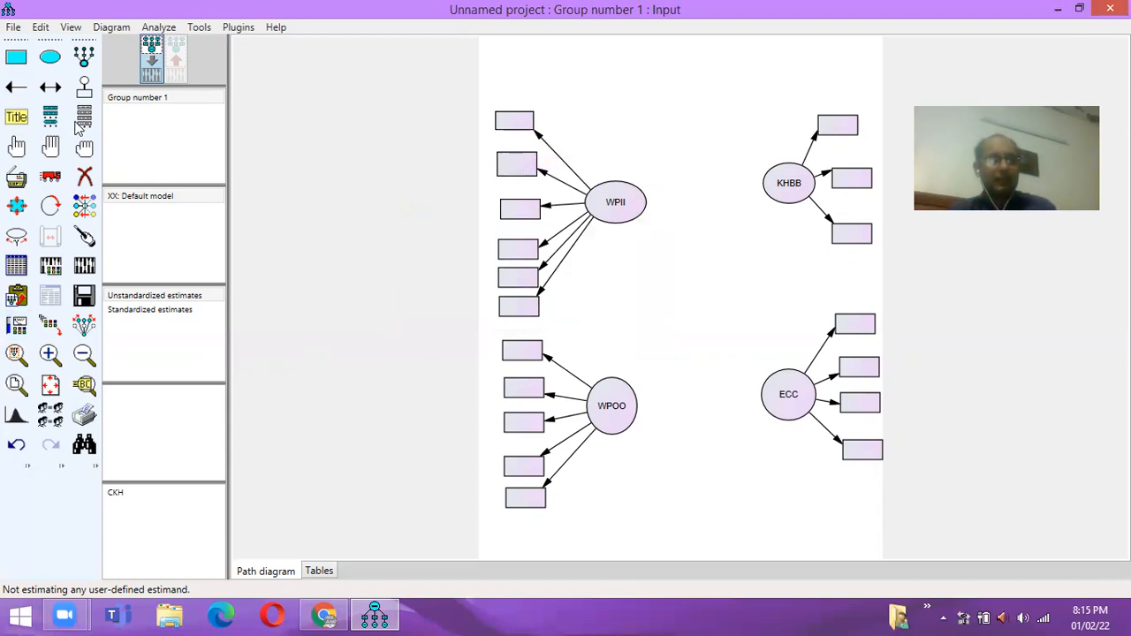
# - Assign dataset variables WPI1, WPI2 and WPI3 to WPII's top three indicator boxes
pyautogui.click(84, 117)
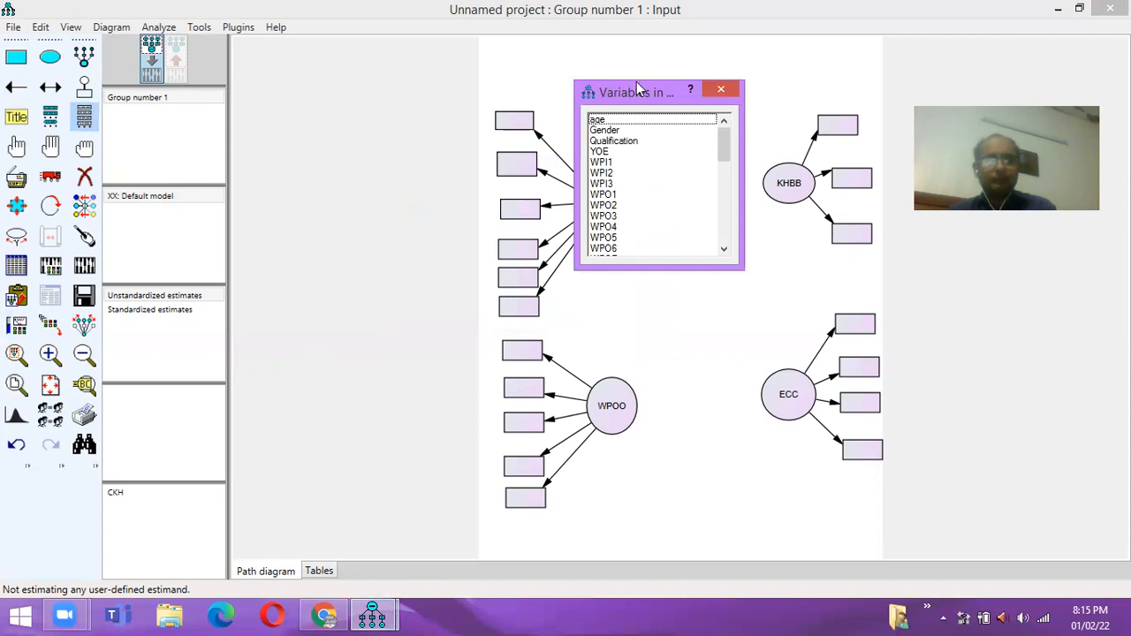
pyautogui.moveTo(636, 83); pyautogui.dragTo(651, 68)
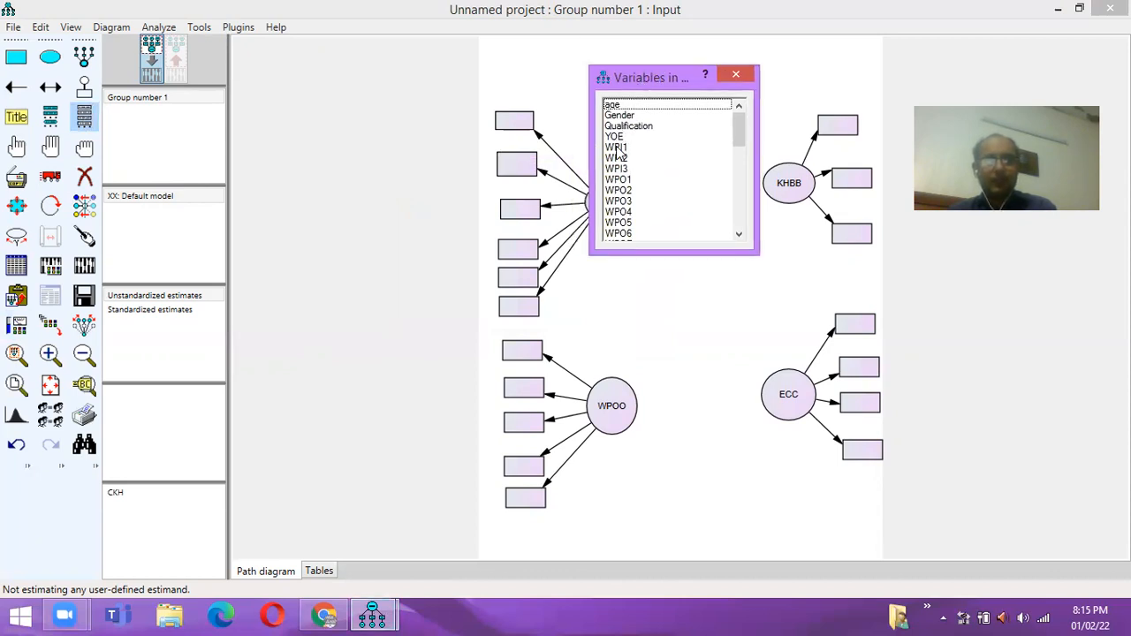
pyautogui.click(617, 148)
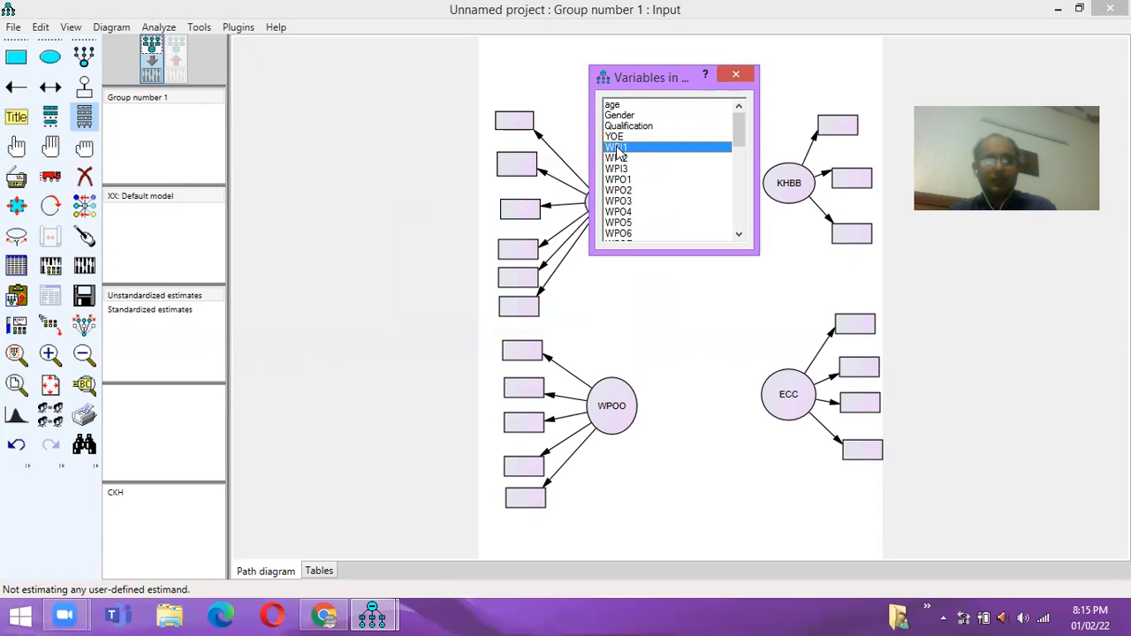
pyautogui.moveTo(619, 155); pyautogui.dragTo(524, 128)
pyautogui.moveTo(617, 159); pyautogui.dragTo(524, 174)
pyautogui.moveTo(616, 169); pyautogui.dragTo(526, 209)
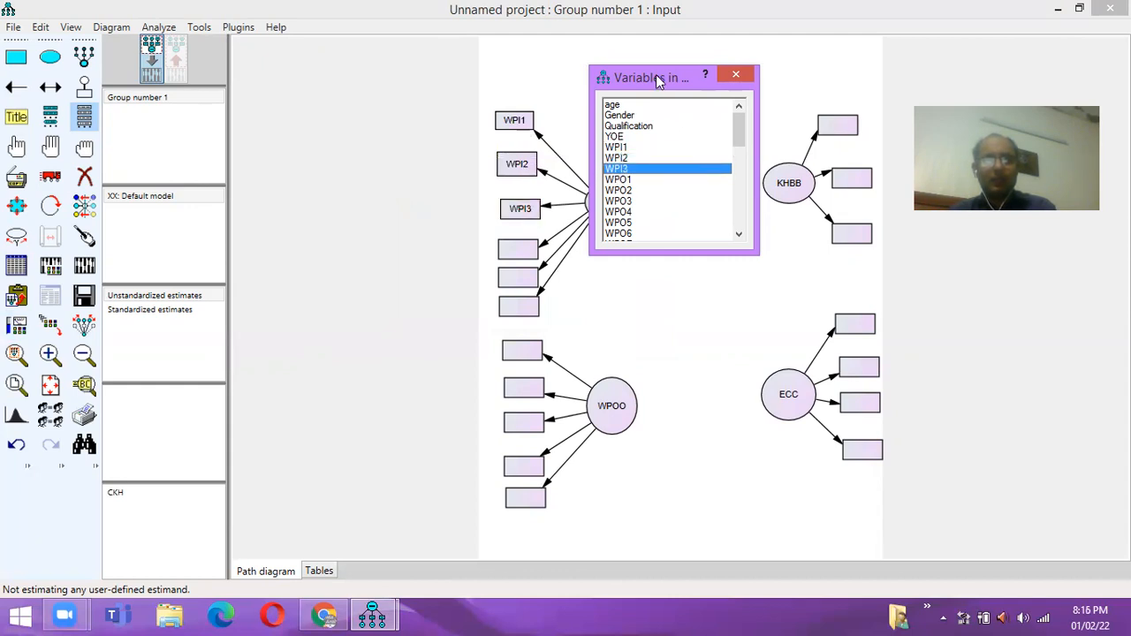
# - Erase the three leftover empty indicator boxes under WPII
pyautogui.moveTo(698, 77); pyautogui.dragTo(827, 50)
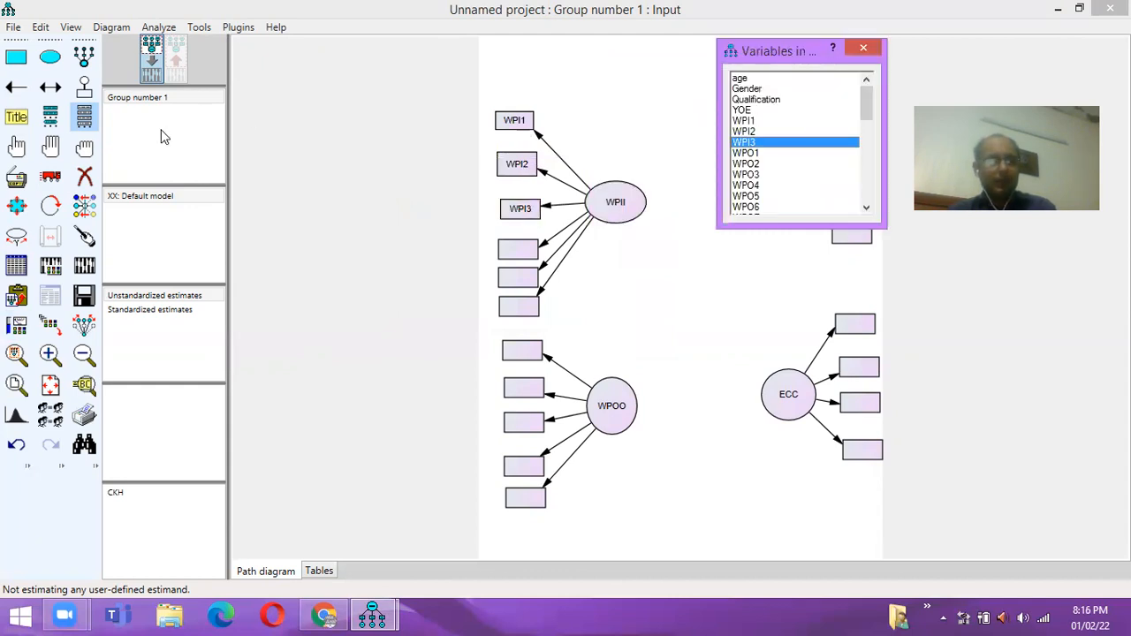
pyautogui.click(85, 176)
pyautogui.click(528, 252)
pyautogui.click(522, 278)
pyautogui.click(520, 305)
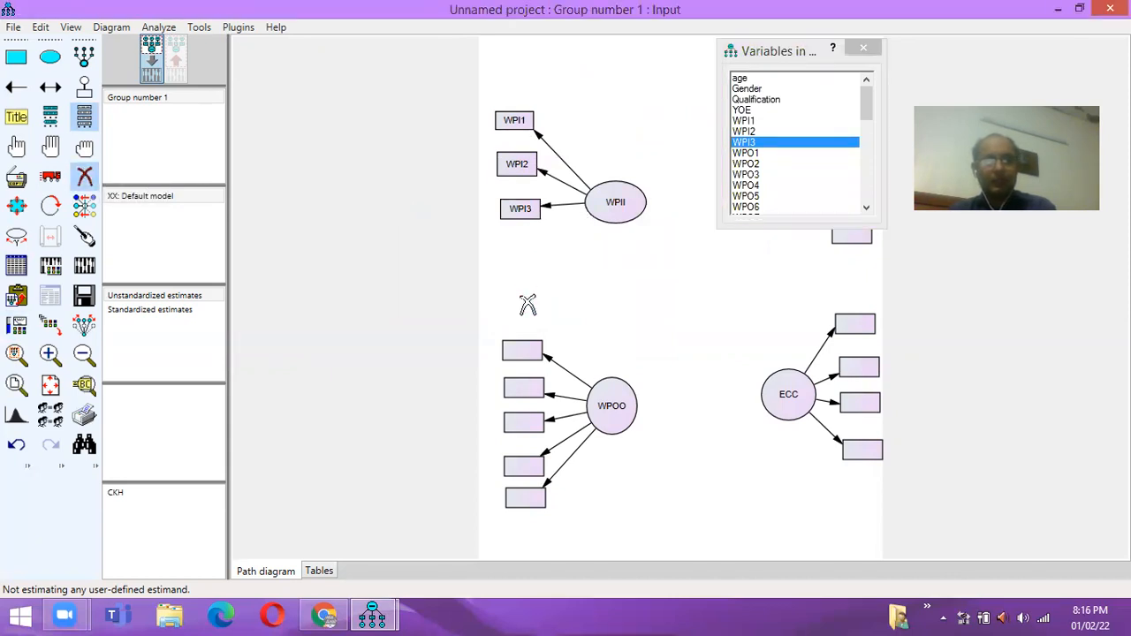
# - Assign WPO1 through WPO5 to WPOO's five indicator boxes
pyautogui.click(749, 155)
pyautogui.moveTo(748, 156)
pyautogui.mouseDown()
pyautogui.moveTo(644, 298)
pyautogui.moveTo(523, 359)
pyautogui.mouseUp()
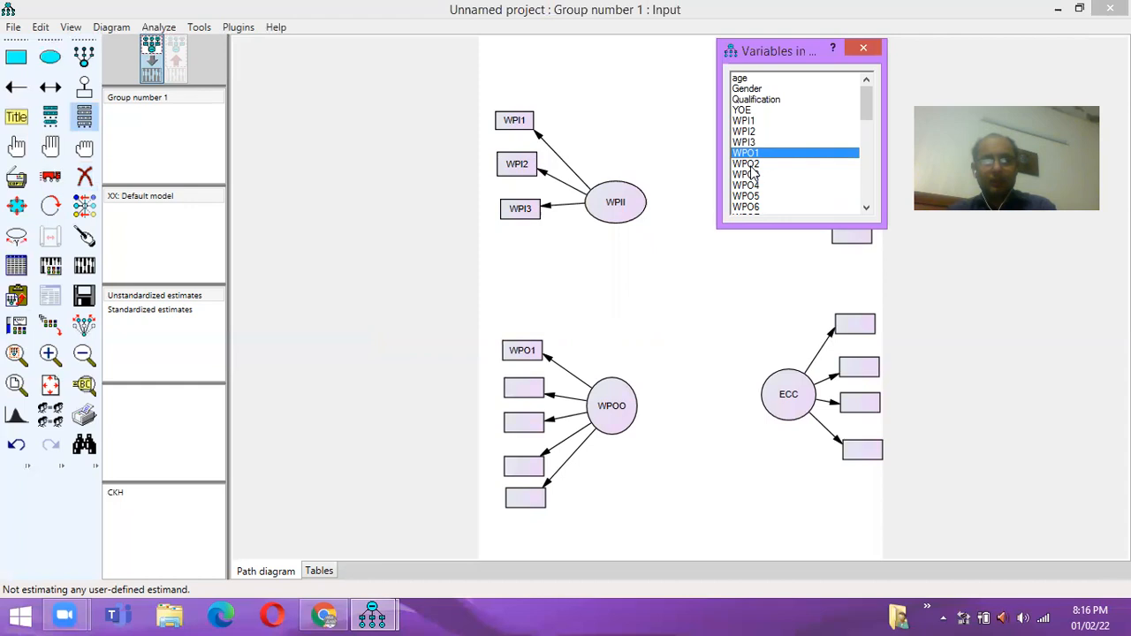
pyautogui.moveTo(750, 166); pyautogui.dragTo(528, 389)
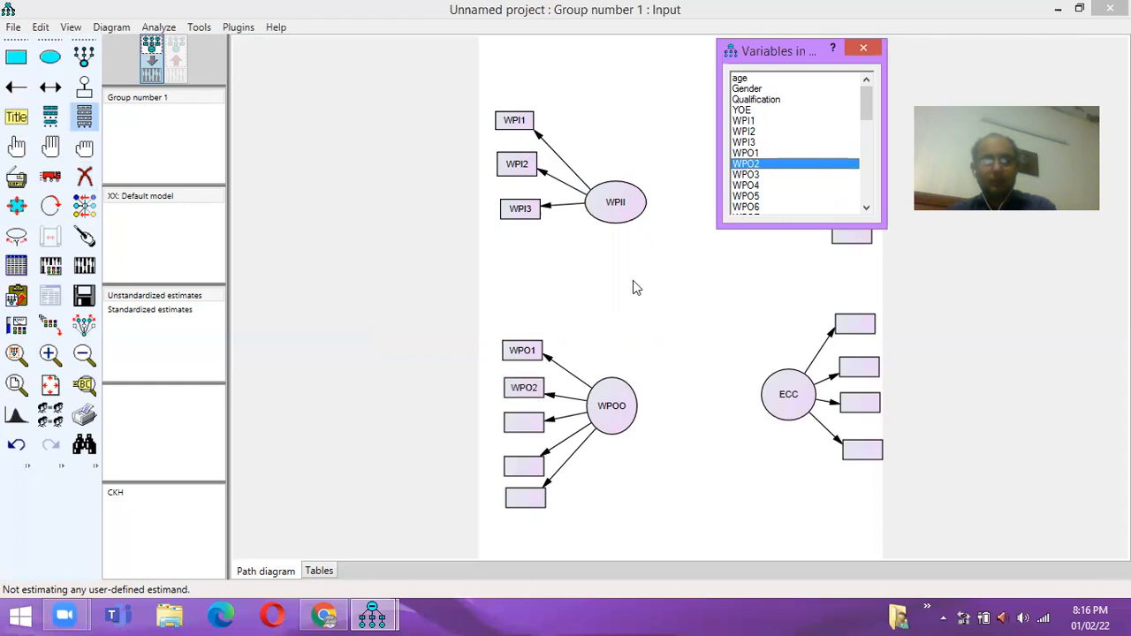
pyautogui.click(745, 175)
pyautogui.moveTo(745, 175); pyautogui.dragTo(531, 424)
pyautogui.click(746, 185)
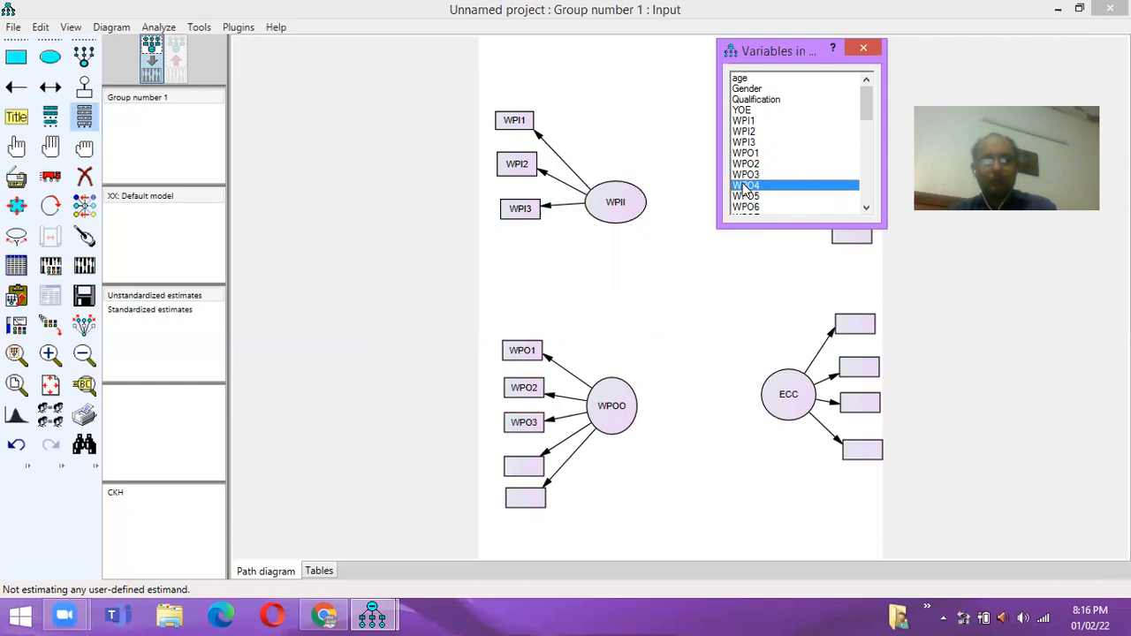
pyautogui.moveTo(745, 190); pyautogui.dragTo(519, 471)
pyautogui.click(755, 198)
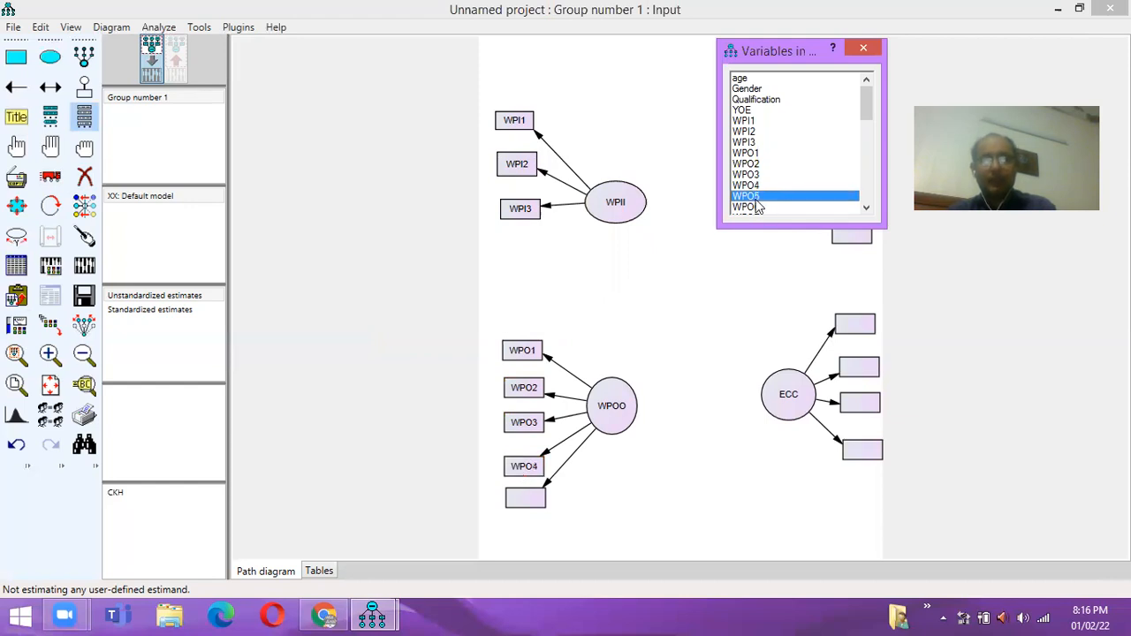
pyautogui.moveTo(685, 312); pyautogui.dragTo(529, 500)
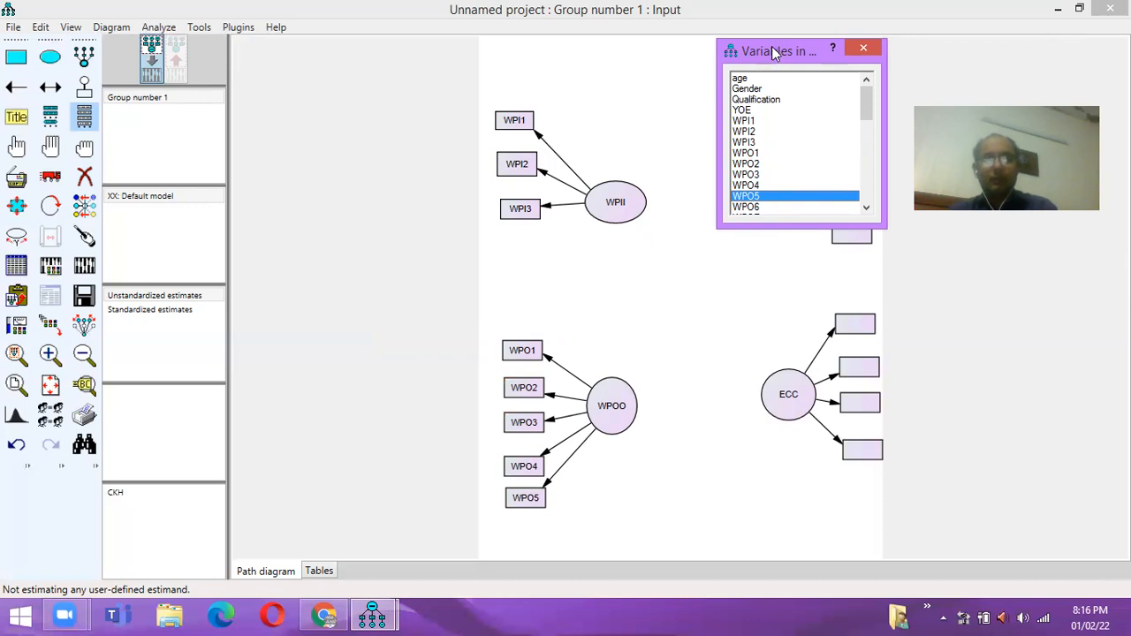
pyautogui.moveTo(761, 51); pyautogui.dragTo(567, 71)
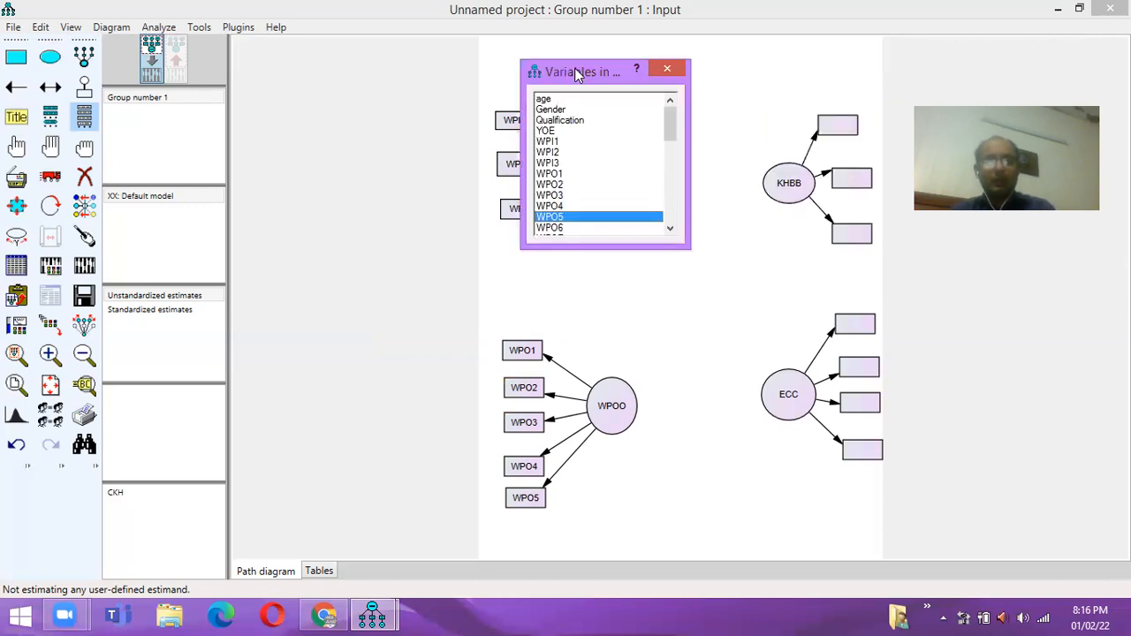
# - Assign KHB1, KHB2 and KHB3 to KHBB's three indicator boxes
pyautogui.click(670, 229)
pyautogui.click(670, 229)
pyautogui.click(670, 229)
pyautogui.click(670, 229)
pyautogui.click(670, 229)
pyautogui.click(670, 229)
pyautogui.click(670, 228)
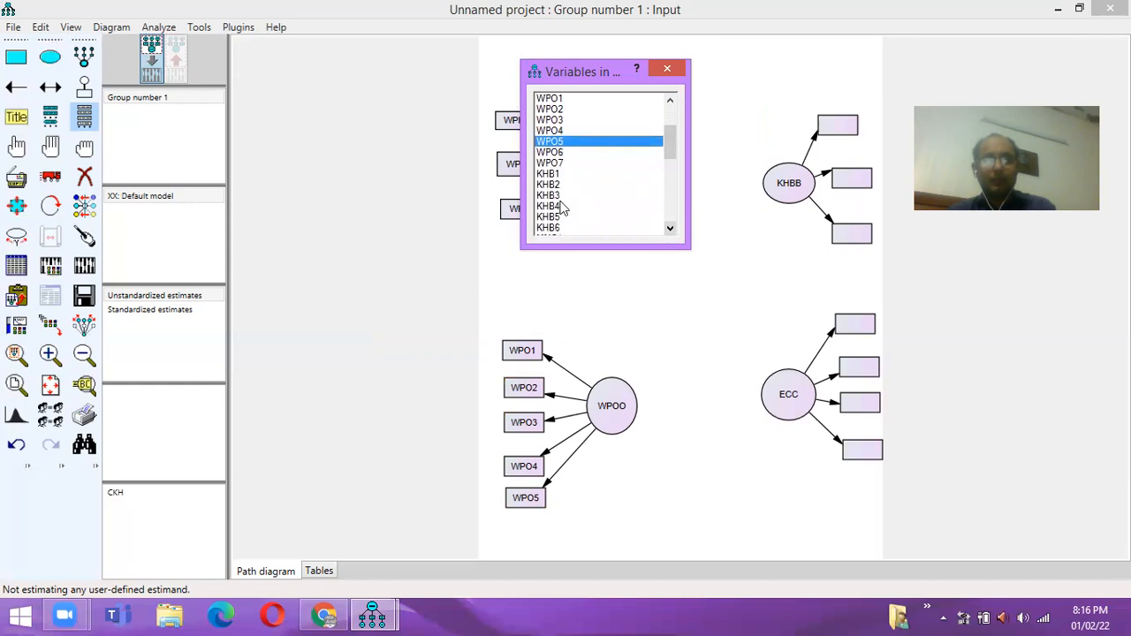
pyautogui.click(551, 175)
pyautogui.moveTo(551, 181); pyautogui.dragTo(829, 129)
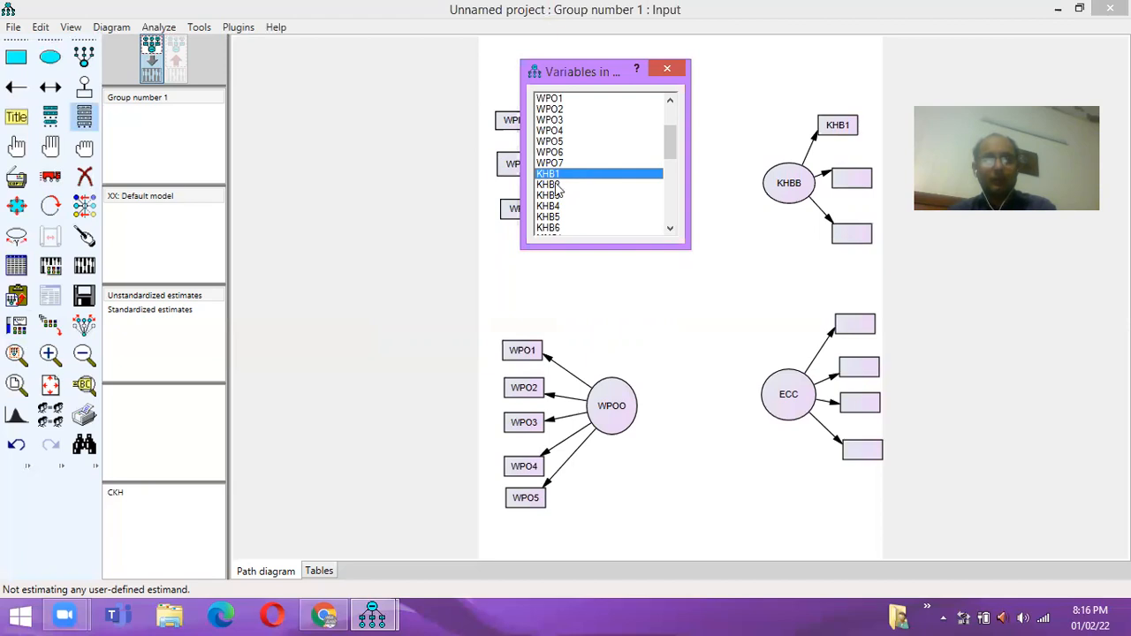
pyautogui.moveTo(553, 184); pyautogui.dragTo(853, 182)
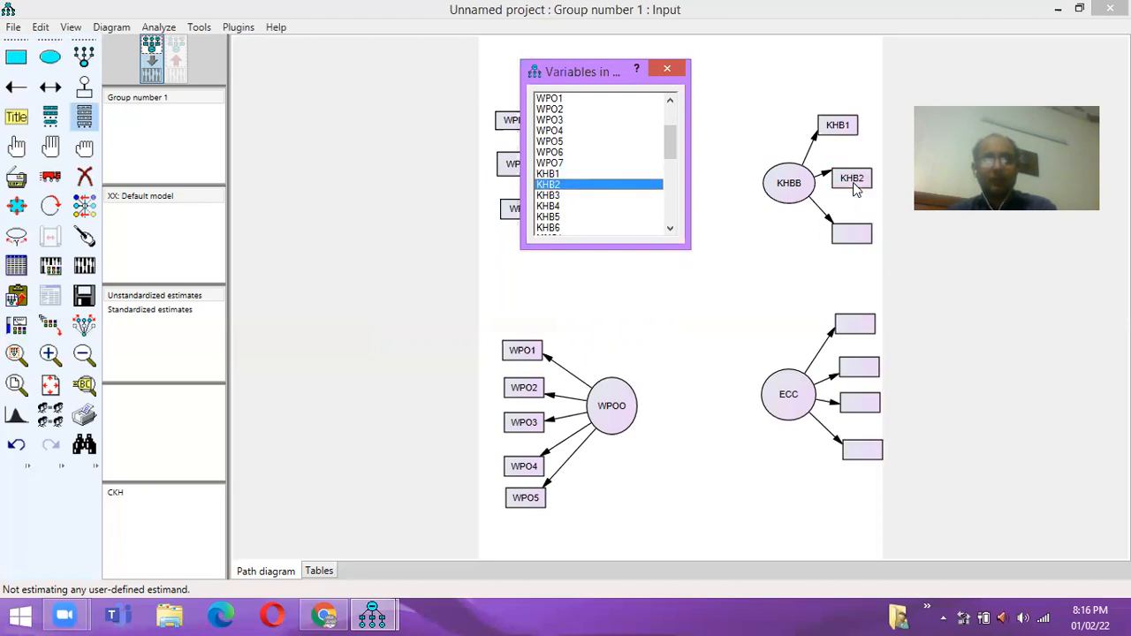
pyautogui.click(549, 198)
pyautogui.moveTo(549, 203); pyautogui.dragTo(824, 235)
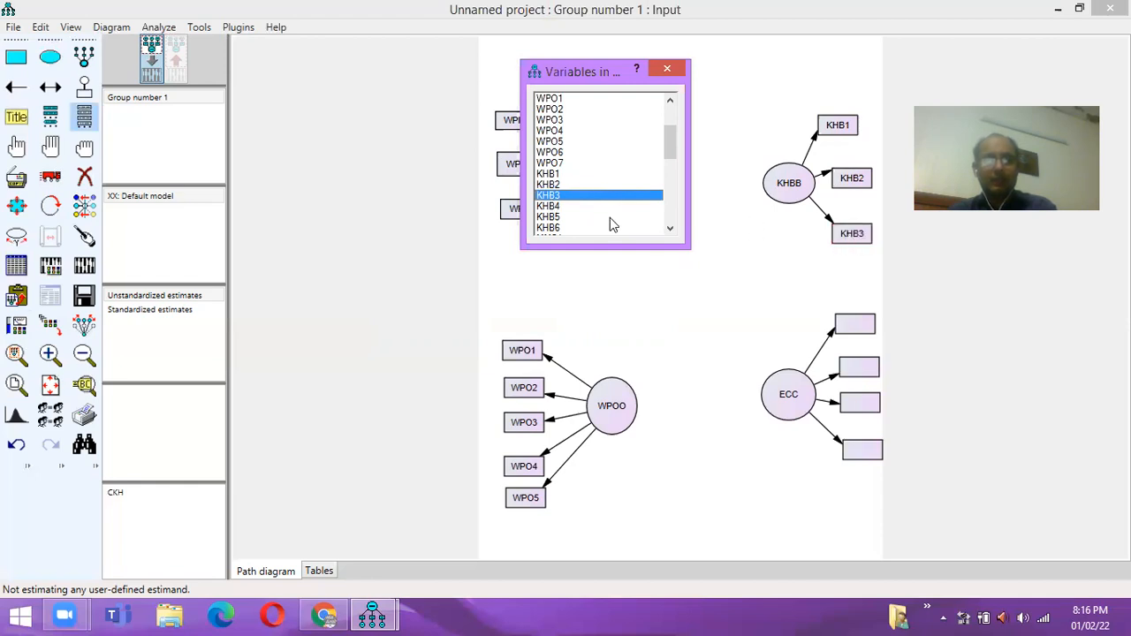
# - Assign EC1 through EC4 to ECC's four indicator boxes and close the variable list
pyautogui.click(670, 232)
pyautogui.click(670, 231)
pyautogui.click(670, 232)
pyautogui.click(670, 232)
pyautogui.click(669, 230)
pyautogui.moveTo(670, 177); pyautogui.dragTo(670, 182)
pyautogui.moveTo(545, 195); pyautogui.dragTo(853, 325)
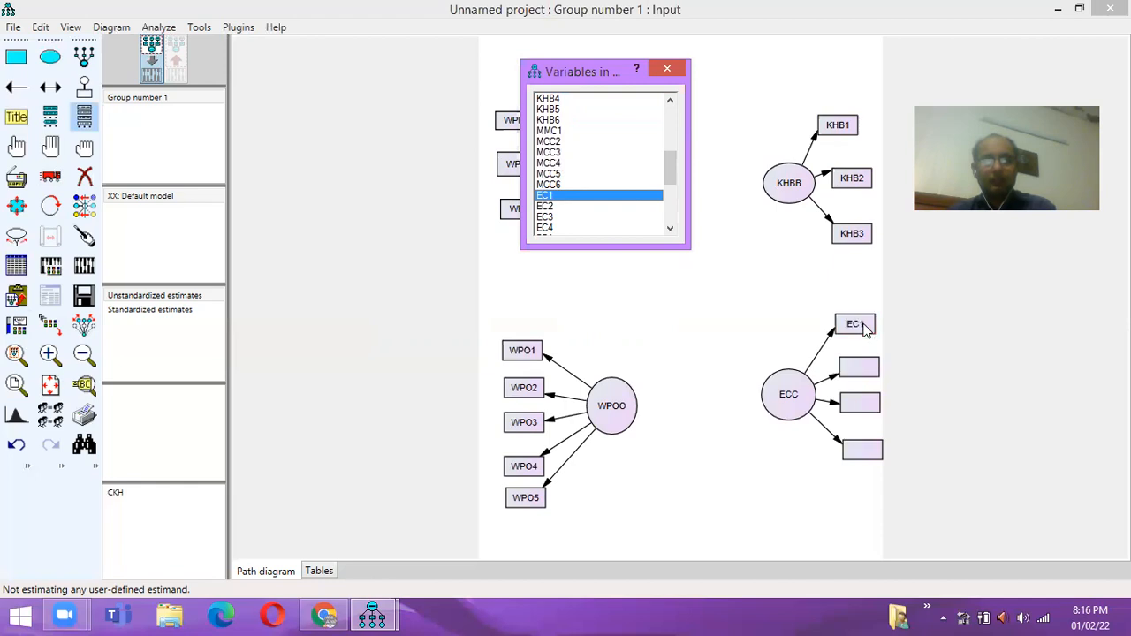
pyautogui.moveTo(548, 211); pyautogui.dragTo(856, 373)
pyautogui.moveTo(554, 218); pyautogui.dragTo(855, 410)
pyautogui.click(543, 228)
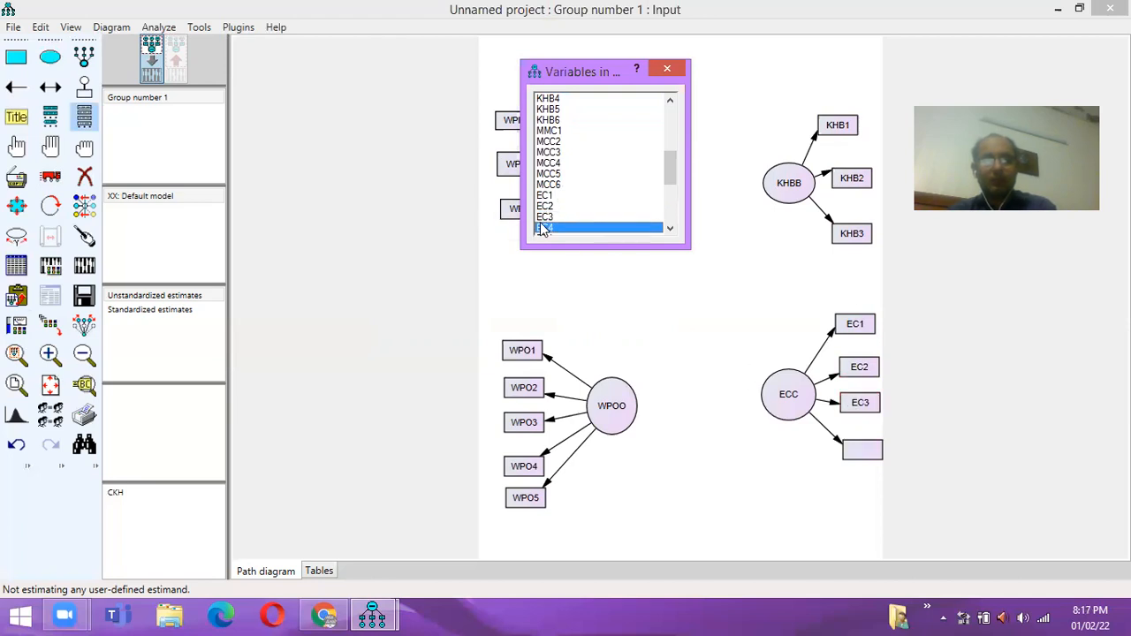
pyautogui.moveTo(543, 228); pyautogui.dragTo(733, 347)
pyautogui.moveTo(862, 453); pyautogui.dragTo(862, 454)
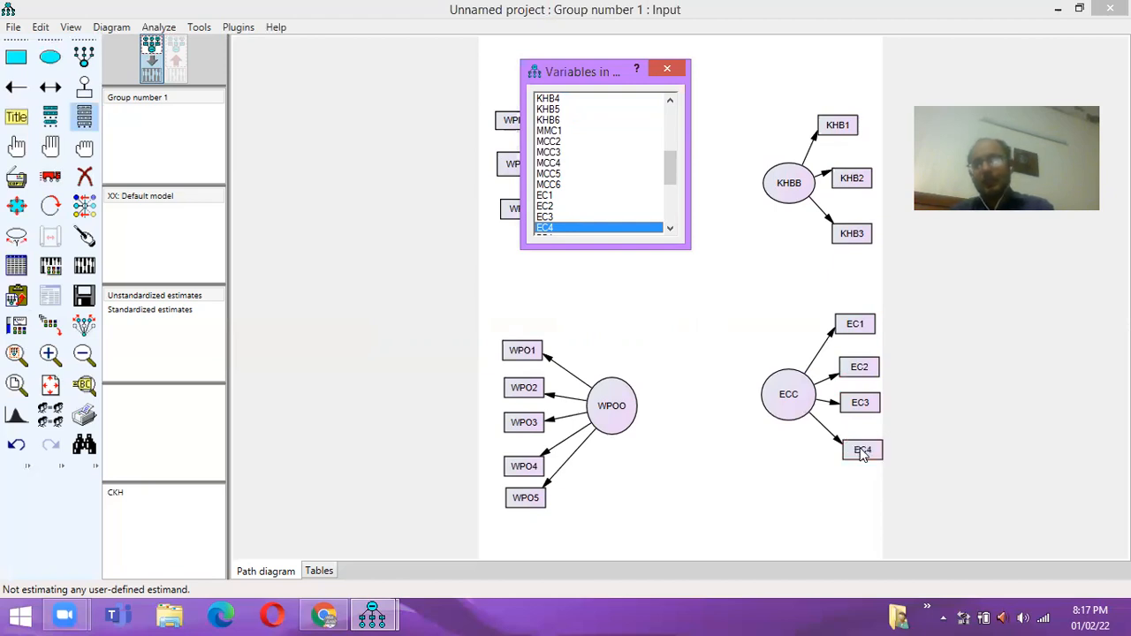
pyautogui.click(667, 74)
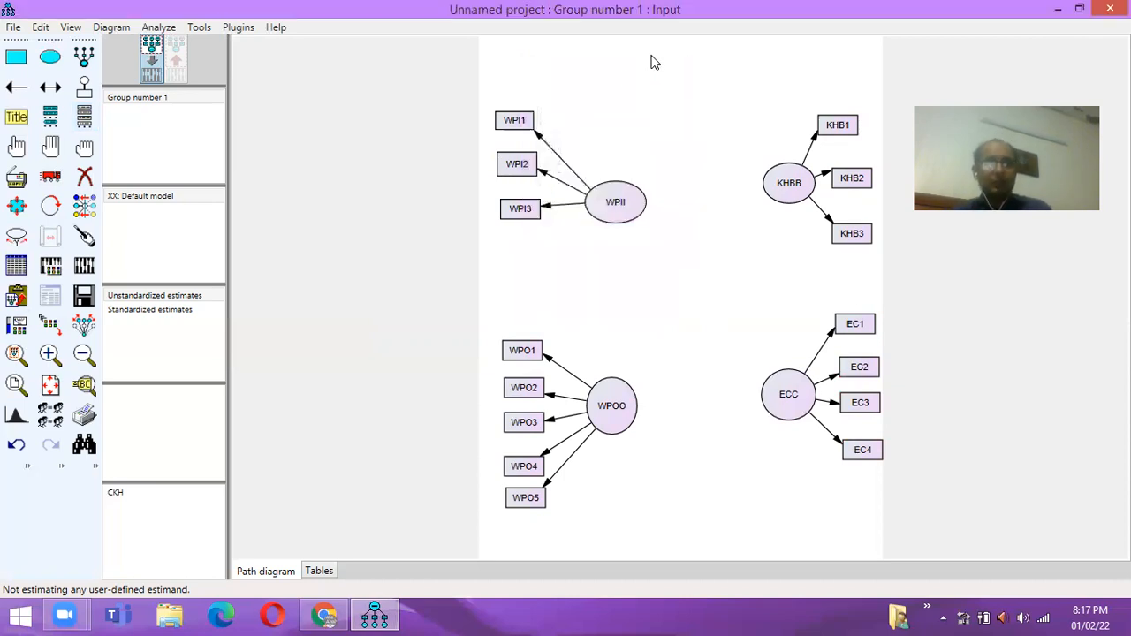
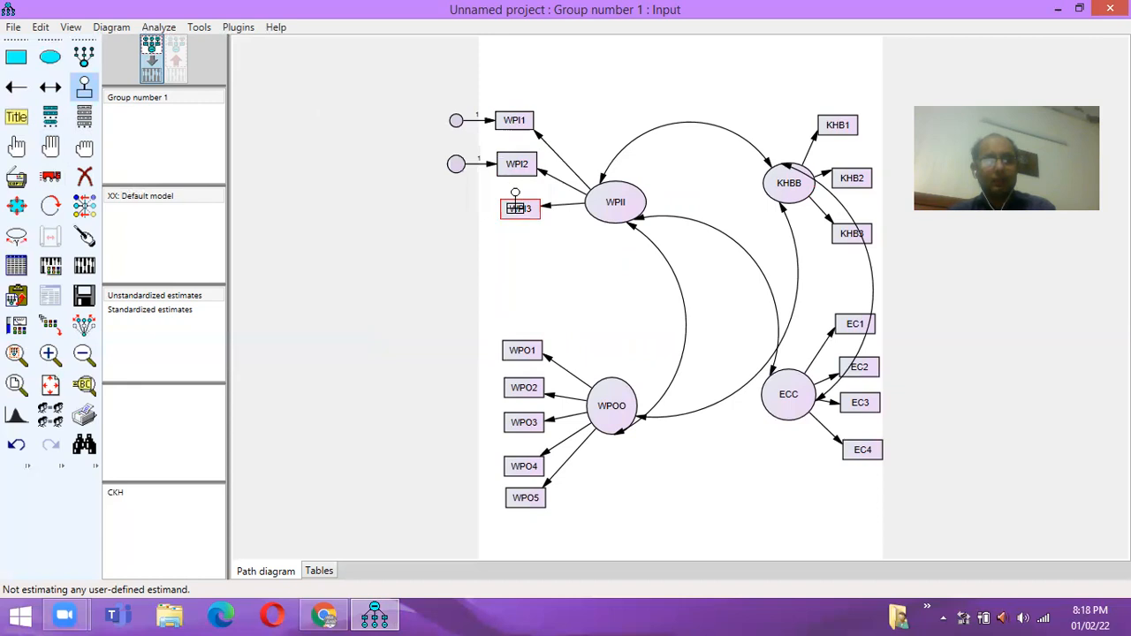
# - Attach error terms to WPI3, WPO1 and WPO2, each rotated to the left of its box
pyautogui.click(517, 204)
pyautogui.click(517, 203)
pyautogui.click(516, 203)
pyautogui.click(517, 203)
pyautogui.click(516, 203)
pyautogui.click(516, 204)
pyautogui.click(516, 203)
pyautogui.click(516, 203)
pyautogui.click(516, 203)
pyautogui.click(516, 203)
pyautogui.click(516, 203)
pyautogui.click(516, 203)
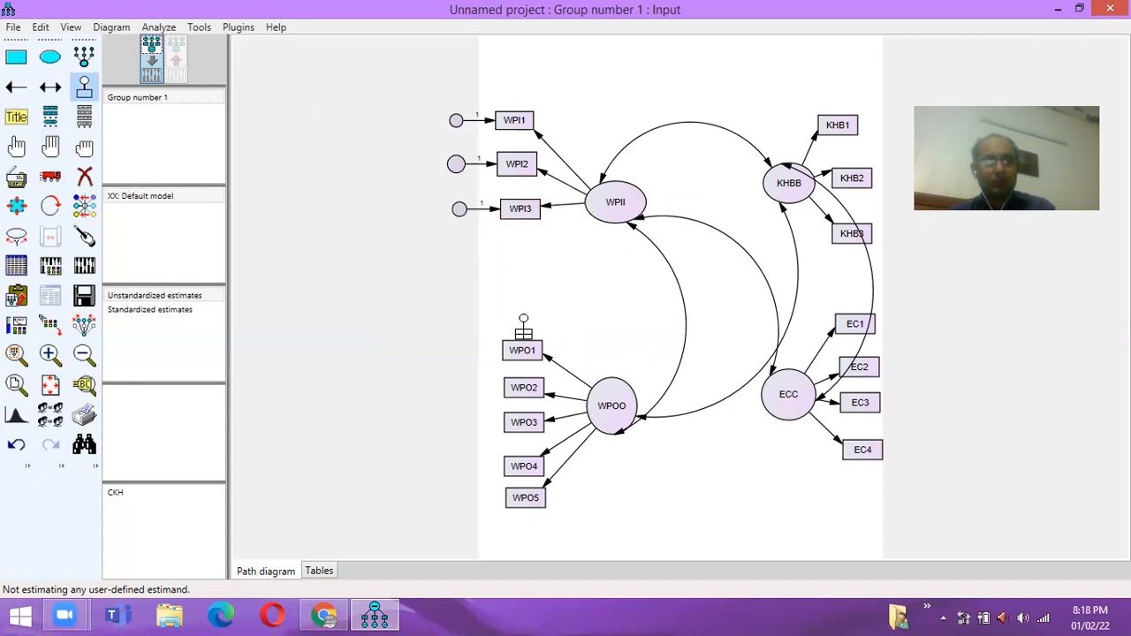
pyautogui.click(523, 344)
pyautogui.click(523, 344)
pyautogui.click(523, 344)
pyautogui.click(523, 344)
pyautogui.click(523, 343)
pyautogui.click(523, 344)
pyautogui.click(523, 344)
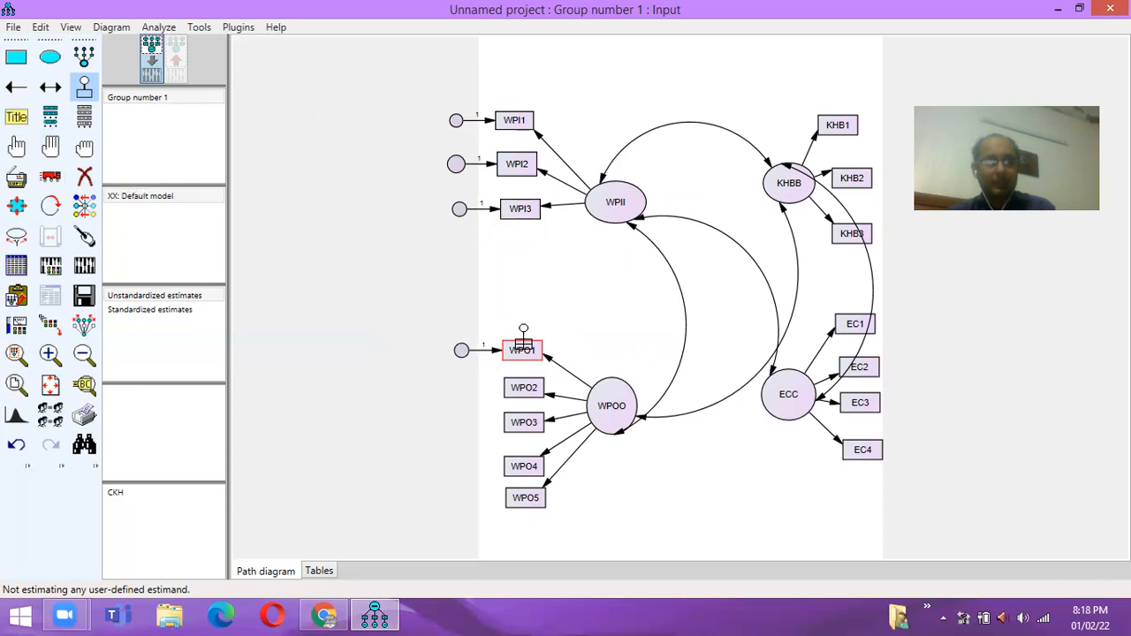
pyautogui.click(523, 386)
pyautogui.click(523, 386)
pyautogui.click(523, 386)
pyautogui.click(523, 387)
pyautogui.click(523, 386)
pyautogui.click(523, 387)
pyautogui.click(524, 386)
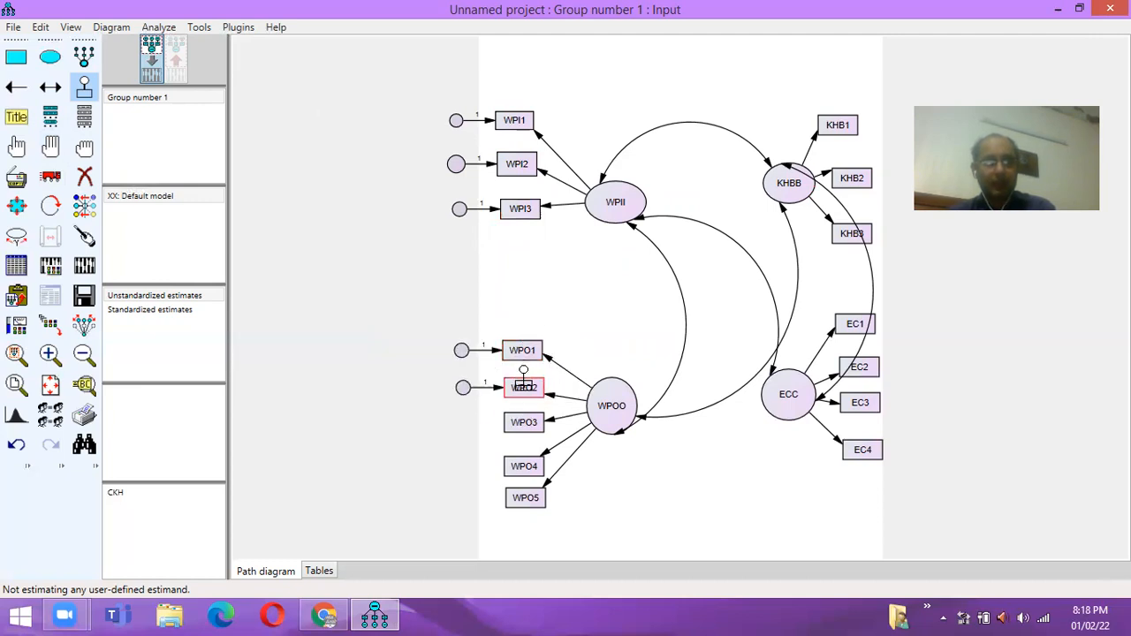
# - Attach left-side error terms to WPO3, WPO4 and WPO5
pyautogui.click(524, 421)
pyautogui.click(524, 421)
pyautogui.click(524, 421)
pyautogui.click(524, 421)
pyautogui.click(524, 421)
pyautogui.click(524, 420)
pyautogui.click(524, 421)
pyautogui.click(524, 420)
pyautogui.click(524, 421)
pyautogui.click(524, 420)
pyautogui.click(524, 420)
pyautogui.click(524, 421)
pyautogui.click(524, 420)
pyautogui.click(524, 421)
pyautogui.click(524, 421)
pyautogui.click(524, 466)
pyautogui.click(524, 466)
pyautogui.click(524, 465)
pyautogui.click(524, 466)
pyautogui.click(525, 466)
pyautogui.click(524, 466)
pyautogui.click(524, 466)
pyautogui.click(525, 497)
pyautogui.click(525, 497)
pyautogui.click(525, 498)
pyautogui.click(525, 497)
pyautogui.click(525, 498)
pyautogui.click(525, 498)
pyautogui.click(525, 498)
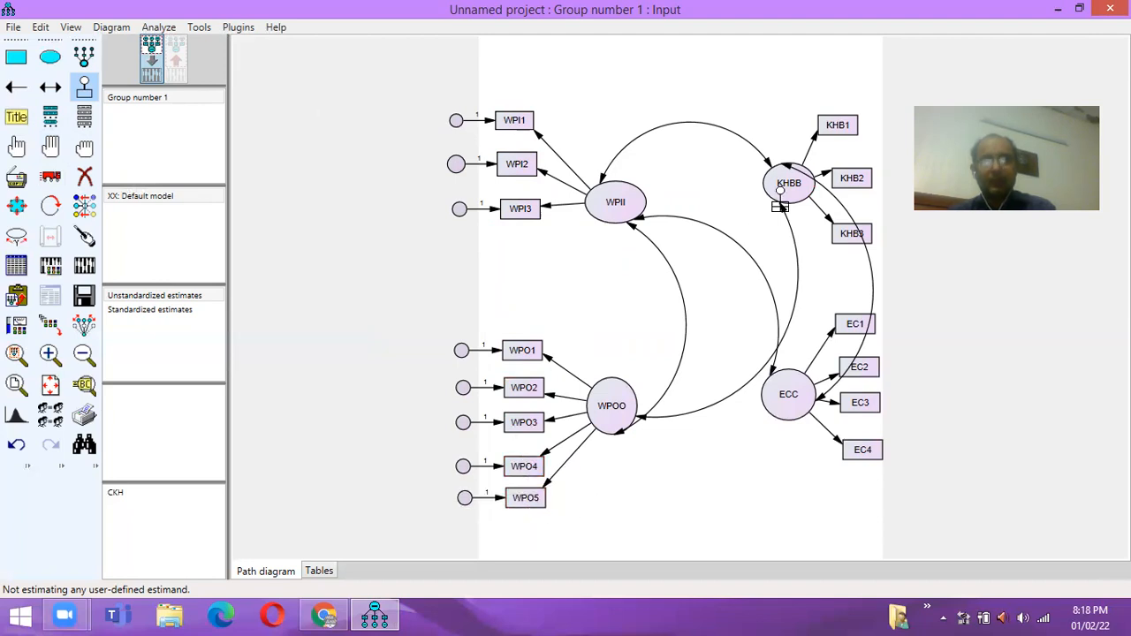
# - Attach right-side error terms to KHB1, KHB2 and KHB3
pyautogui.click(840, 124)
pyautogui.click(839, 122)
pyautogui.click(840, 122)
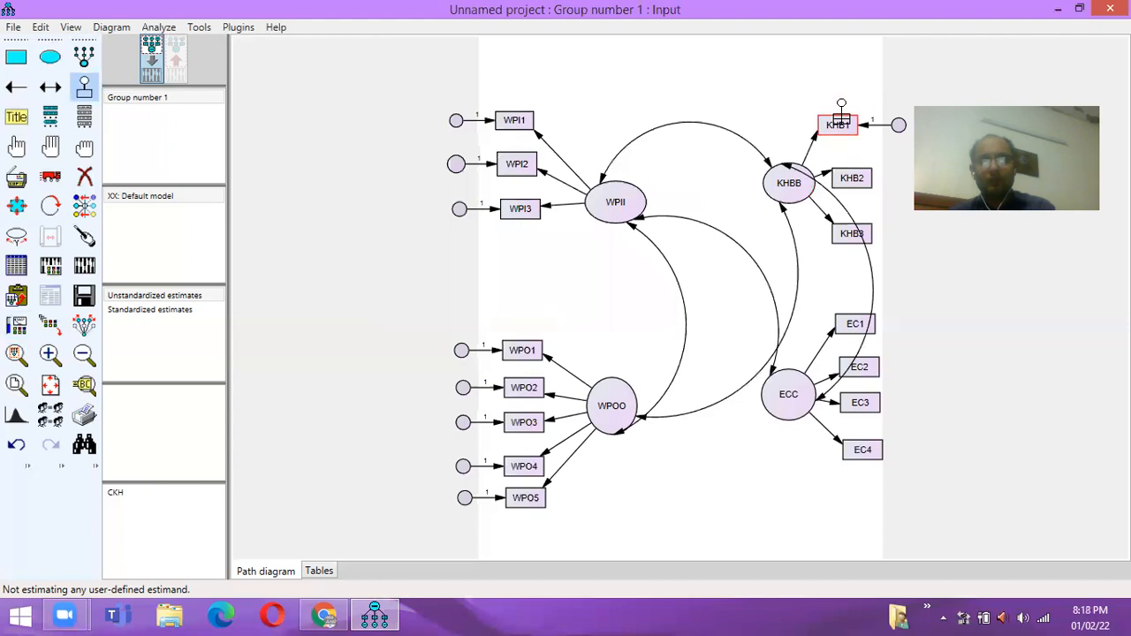
pyautogui.click(859, 175)
pyautogui.click(859, 176)
pyautogui.click(859, 176)
pyautogui.click(860, 176)
pyautogui.click(860, 174)
pyautogui.click(861, 174)
pyautogui.click(861, 174)
pyautogui.click(860, 174)
pyautogui.click(860, 174)
pyautogui.click(860, 174)
pyautogui.click(861, 174)
pyautogui.click(854, 233)
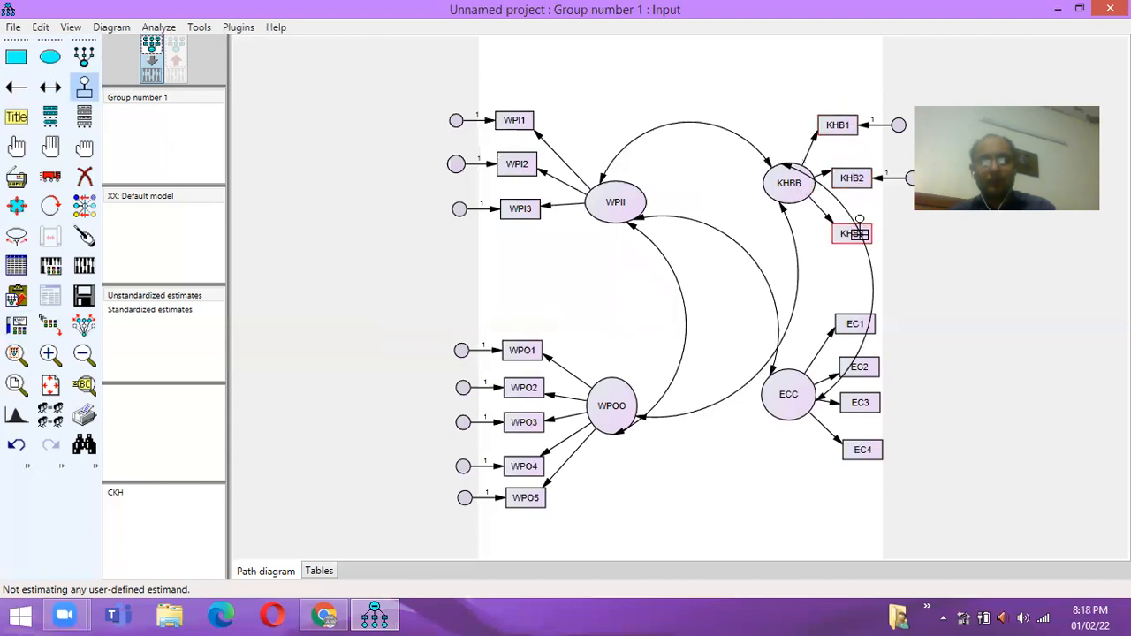
pyautogui.hotkey('ctrl', 'o')
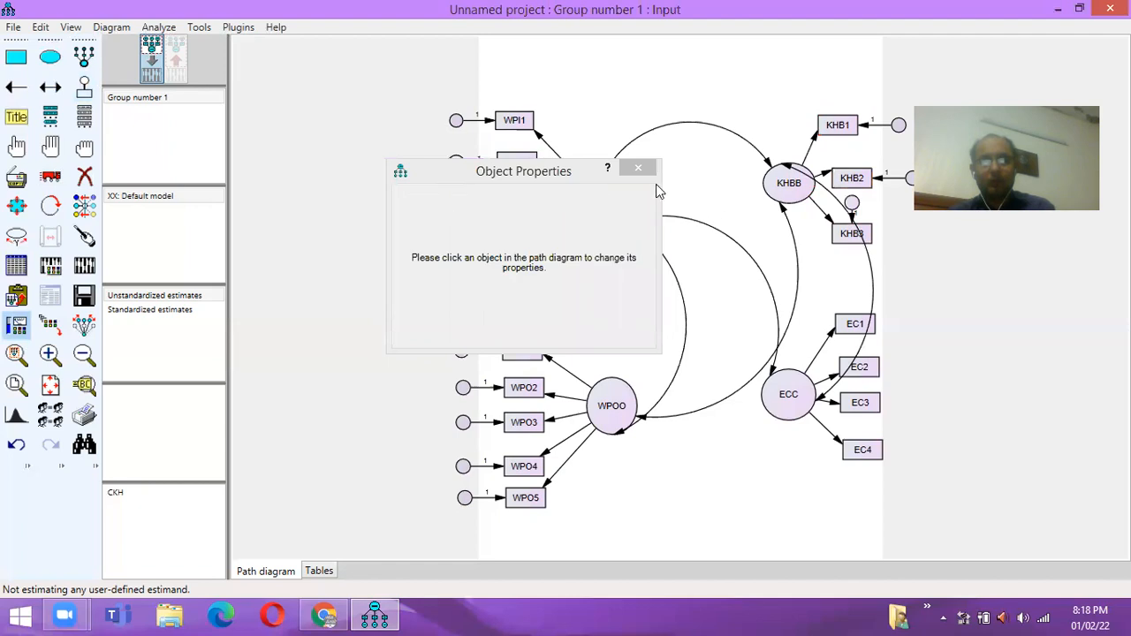
pyautogui.click(640, 171)
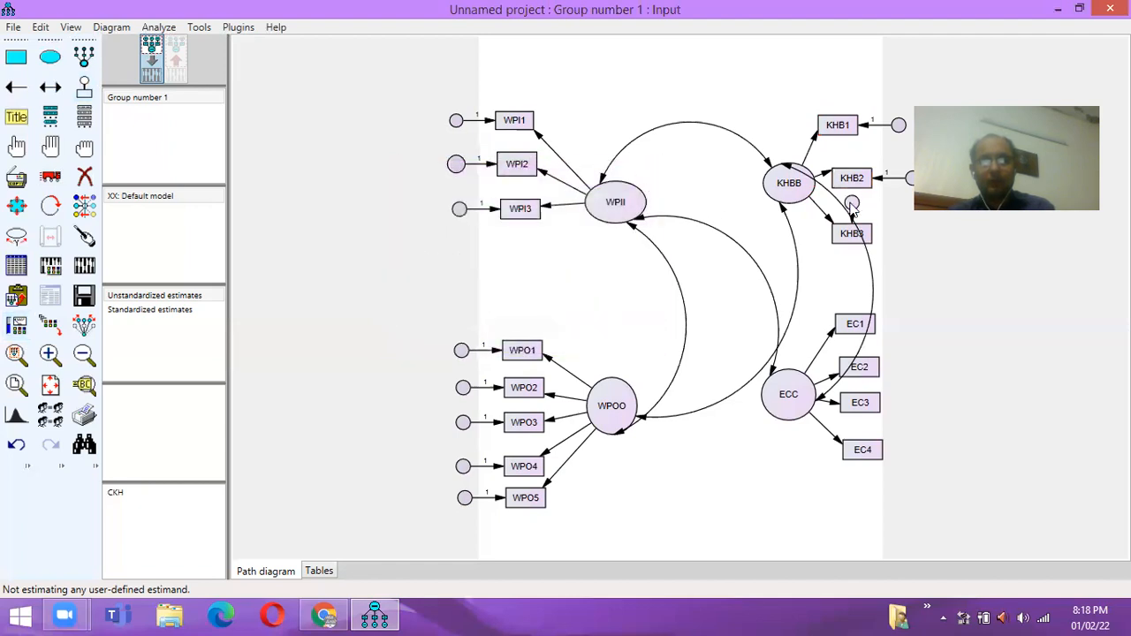
pyautogui.click(84, 88)
# - Attach error terms to EC1 through EC4, placed on the right of the boxes
pyautogui.click(858, 322)
pyautogui.click(857, 322)
pyautogui.click(863, 364)
pyautogui.click(862, 364)
pyautogui.click(863, 402)
pyautogui.click(864, 448)
pyautogui.click(864, 448)
pyautogui.click(238, 27)
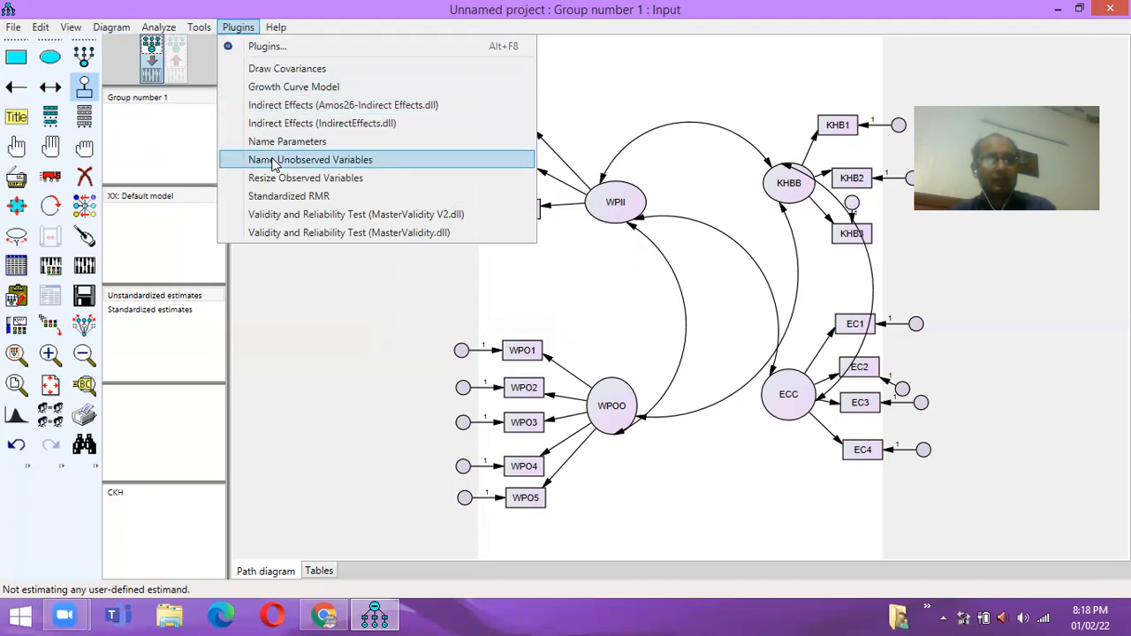
# - Auto-name the error terms e1–e15 and fix the WPII→WPI1 regression weight to 1
pyautogui.click(274, 160)
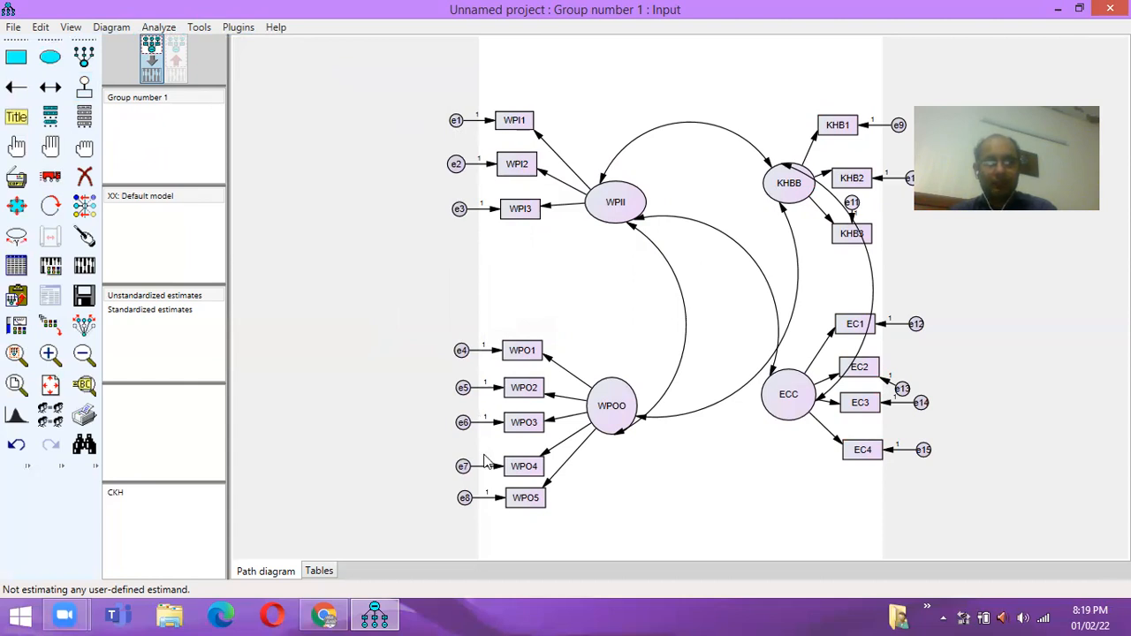
pyautogui.doubleClick(541, 142)
pyautogui.click(455, 193)
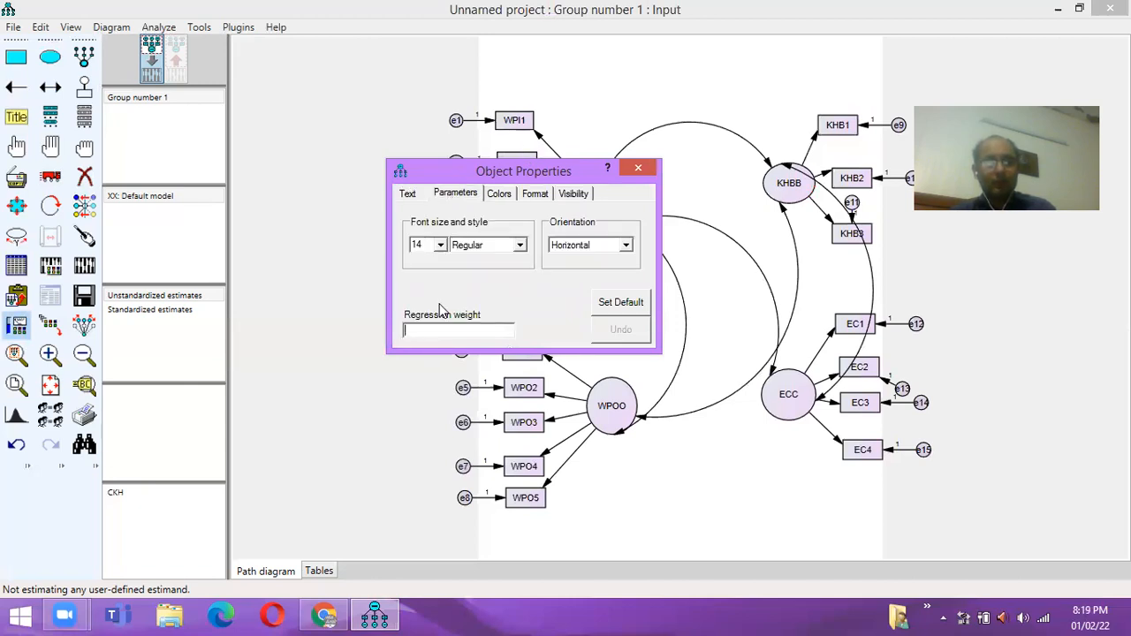
pyautogui.write('1')
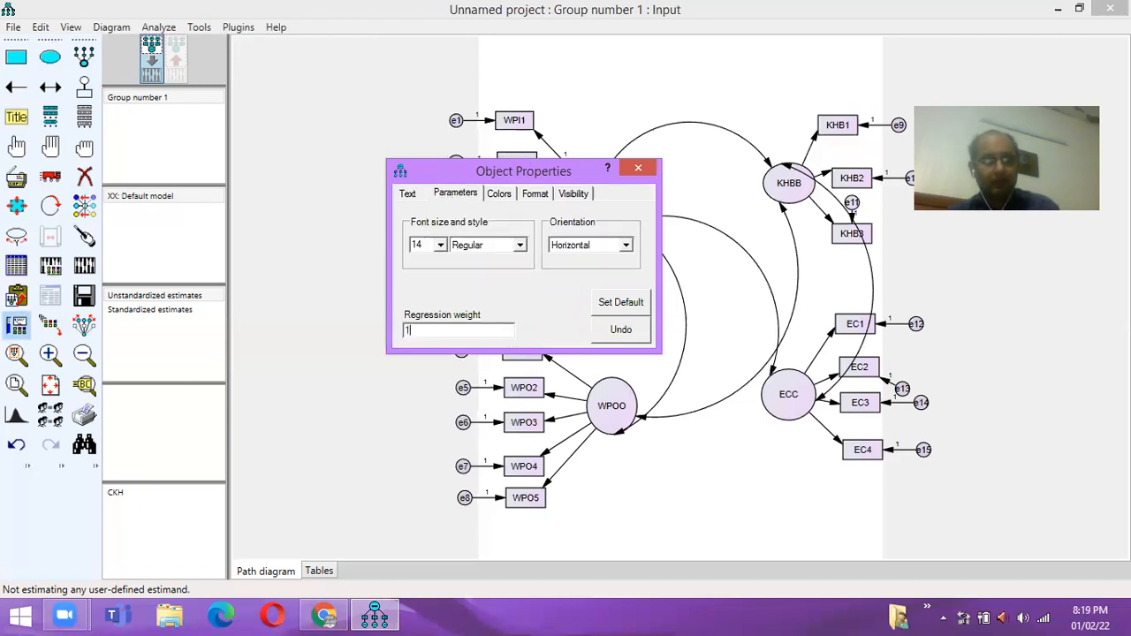
pyautogui.click(641, 172)
# - Fix the WPOO→WPO1, KHBB→KHB1 and ECC→EC1 regression weights to 1
pyautogui.doubleClick(549, 362)
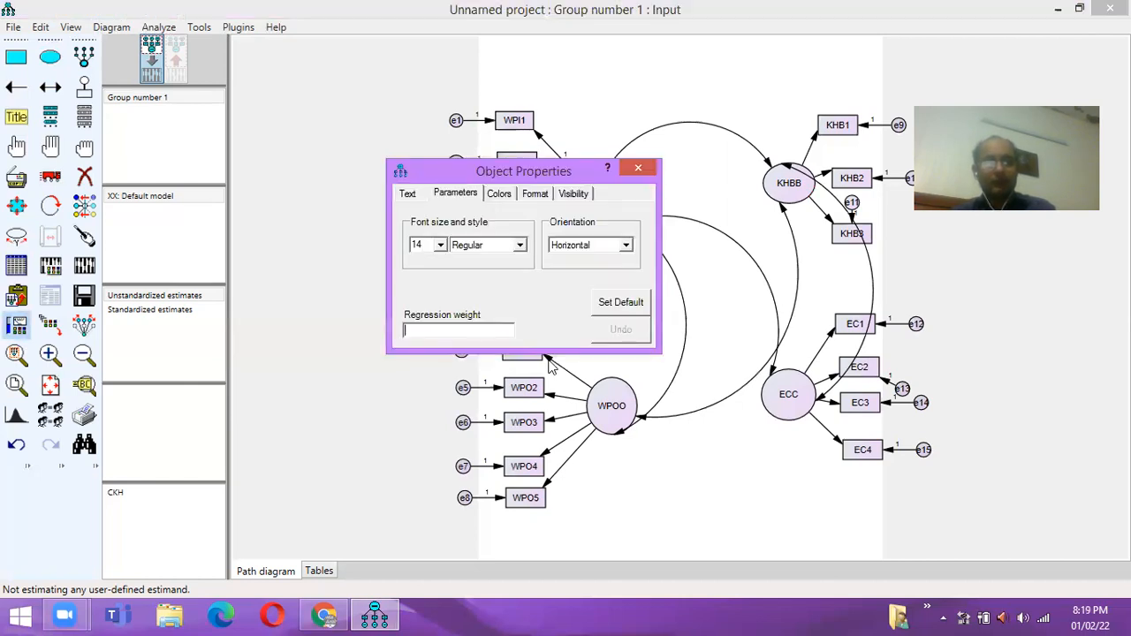
pyautogui.write('1')
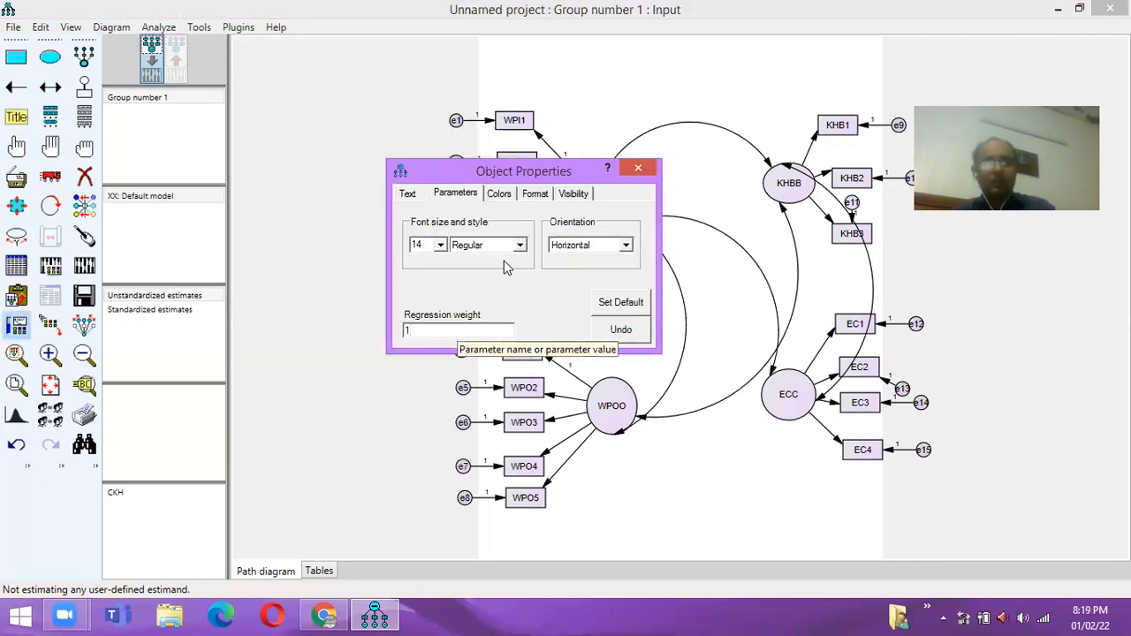
pyautogui.click(638, 169)
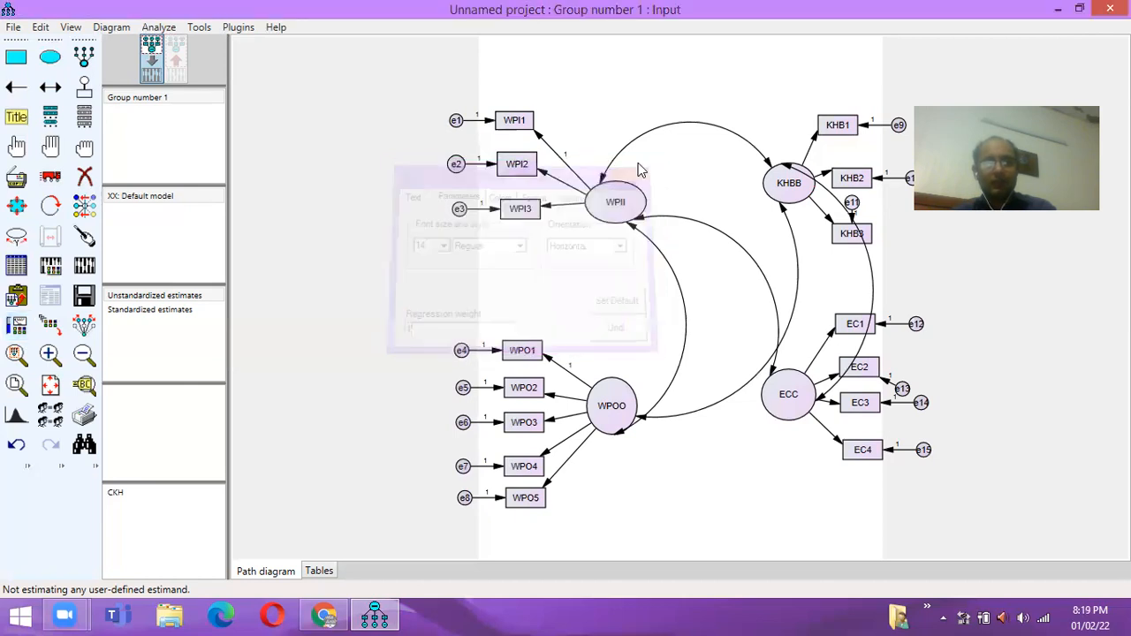
pyautogui.doubleClick(819, 143)
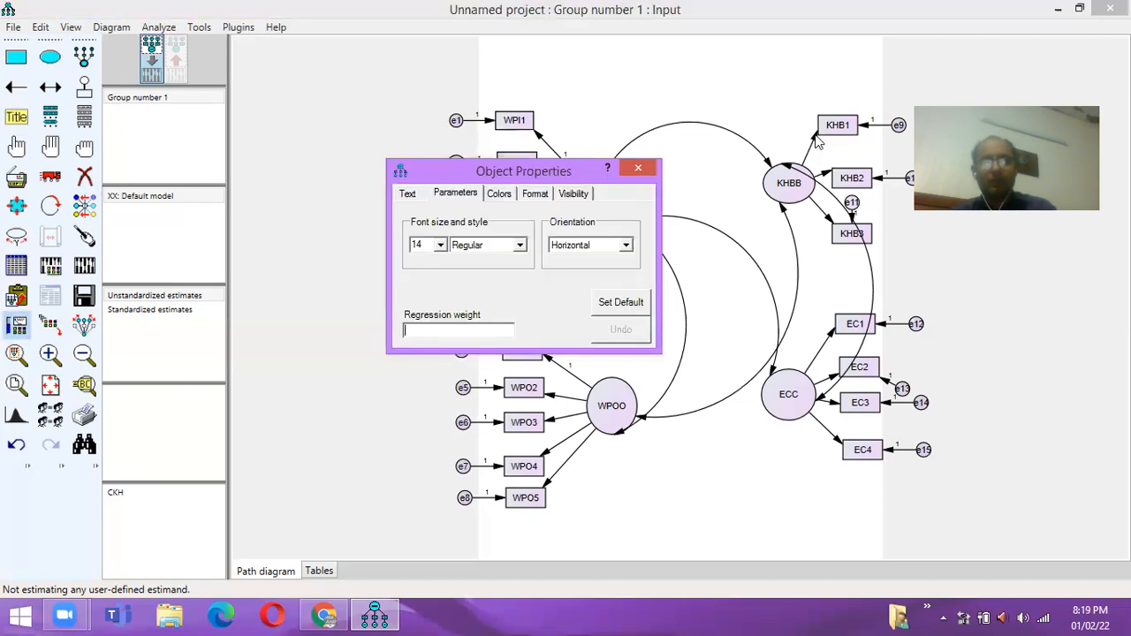
pyautogui.write('1')
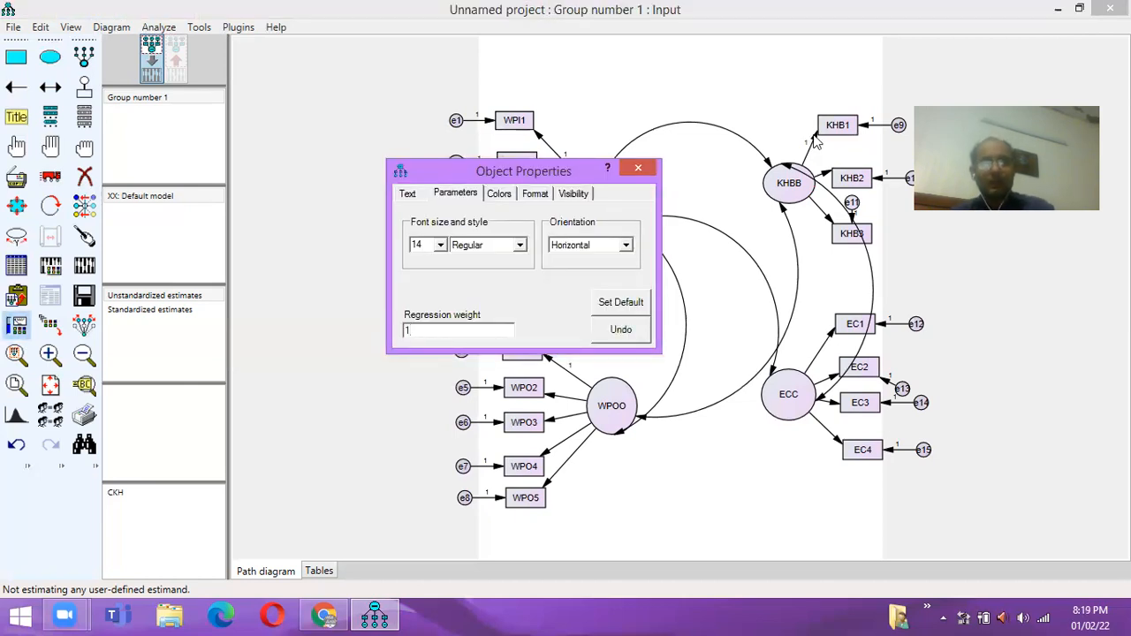
pyautogui.click(638, 168)
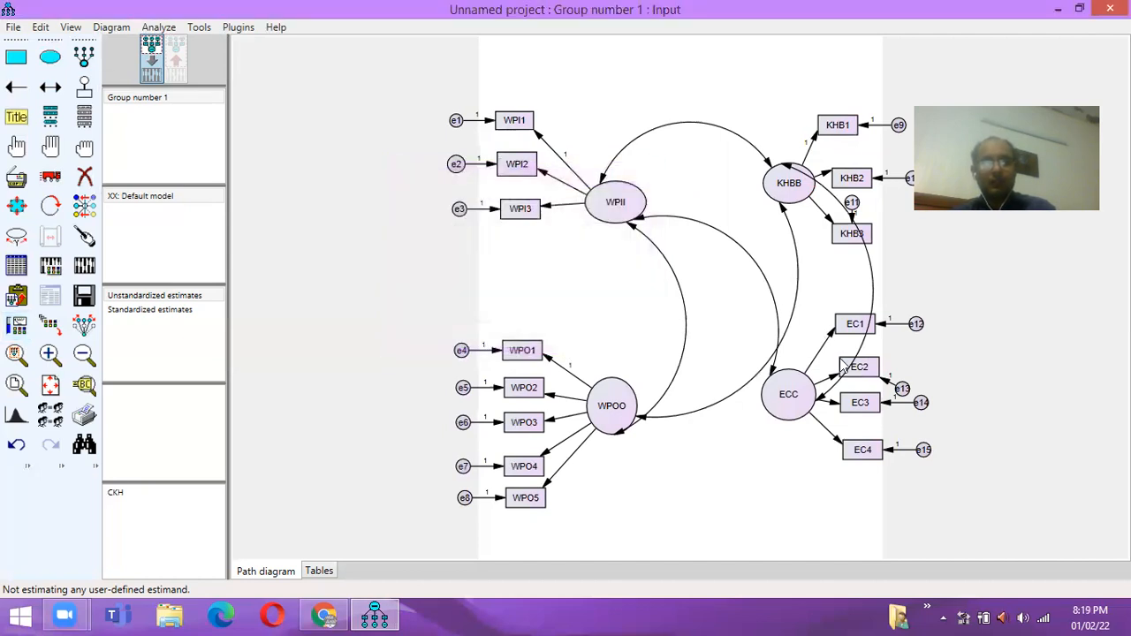
pyautogui.doubleClick(836, 334)
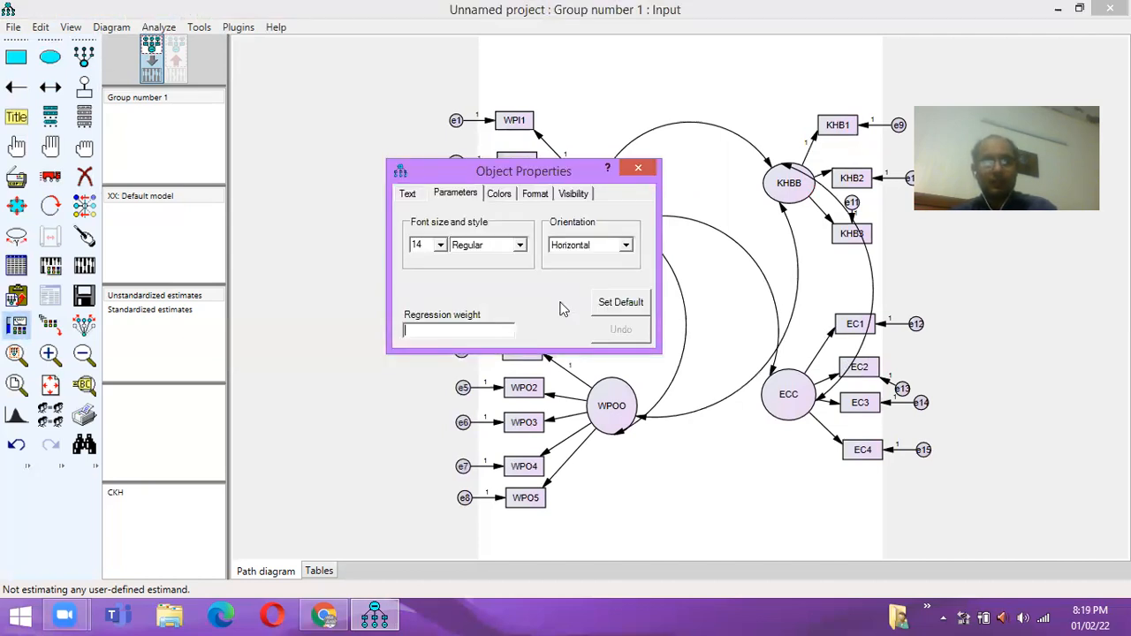
pyautogui.write('1')
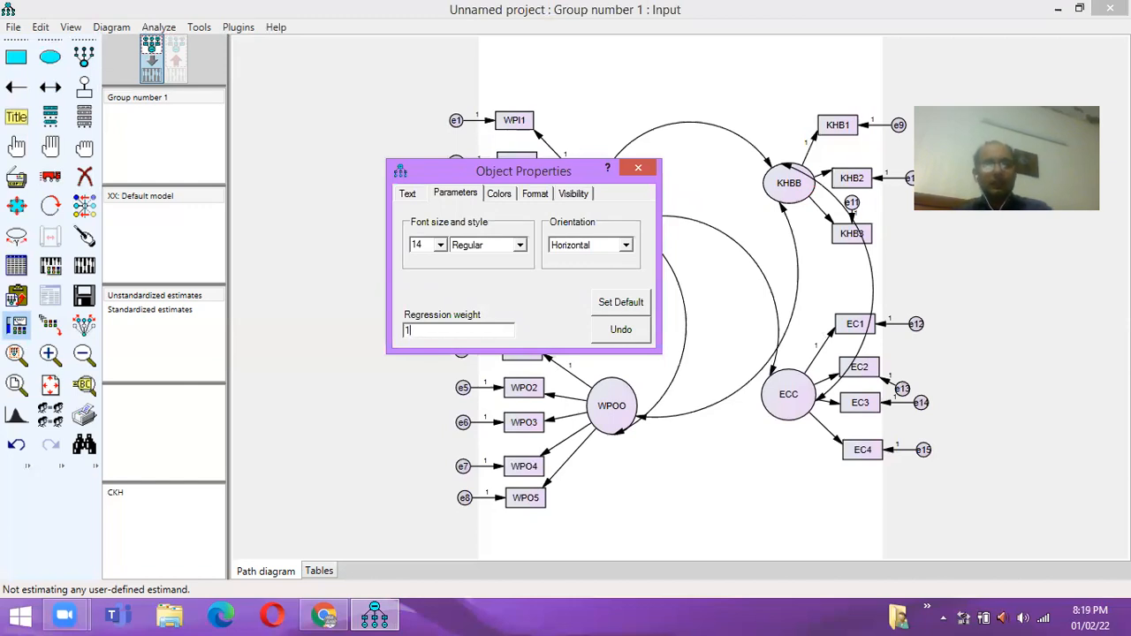
pyautogui.click(639, 170)
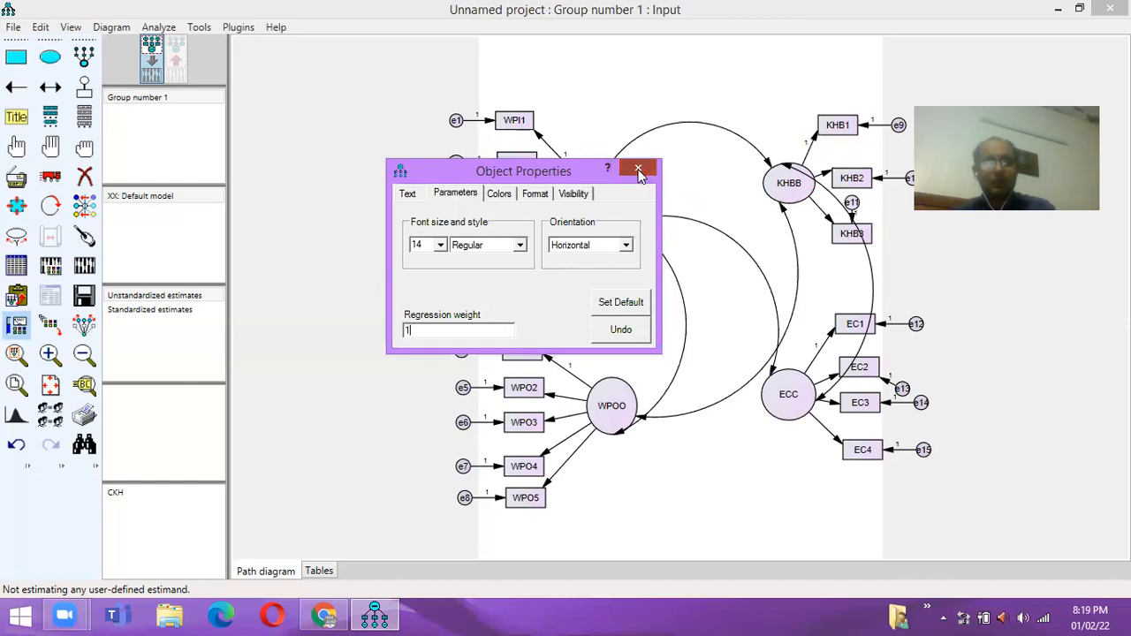
pyautogui.click(641, 174)
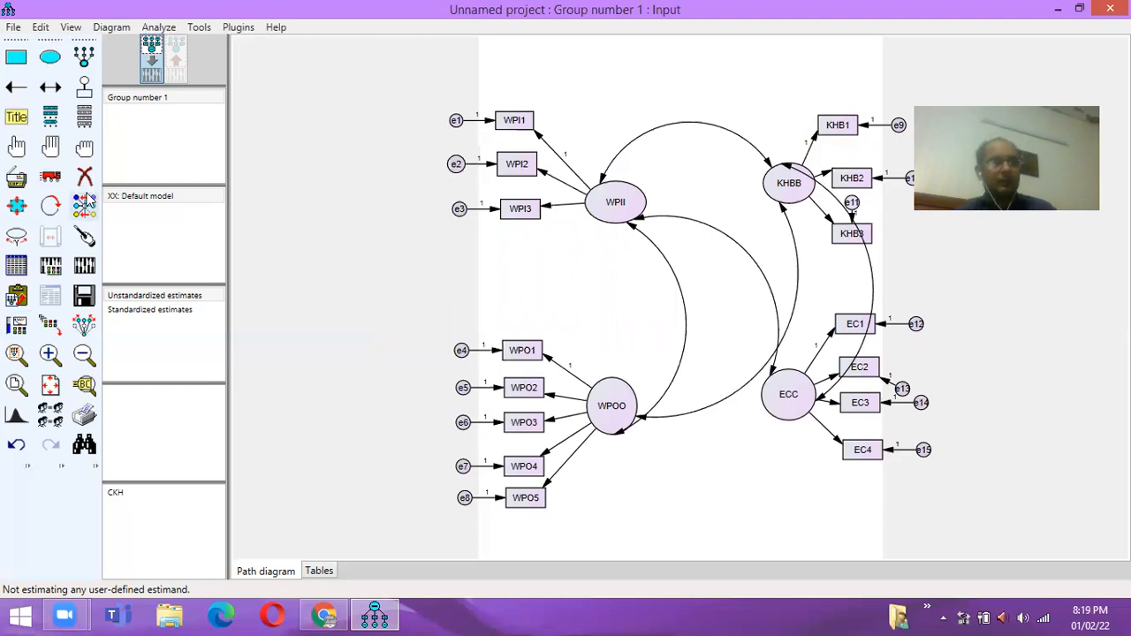
# - Turn on modification indices with threshold 15 in the Analysis Properties output options
pyautogui.click(54, 273)
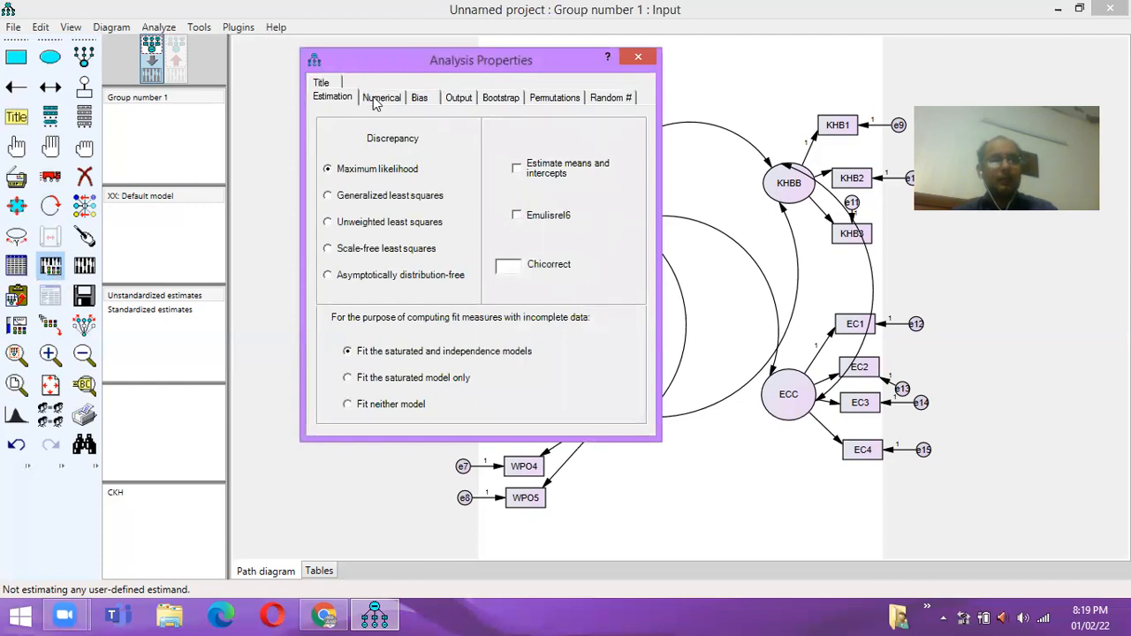
pyautogui.click(458, 99)
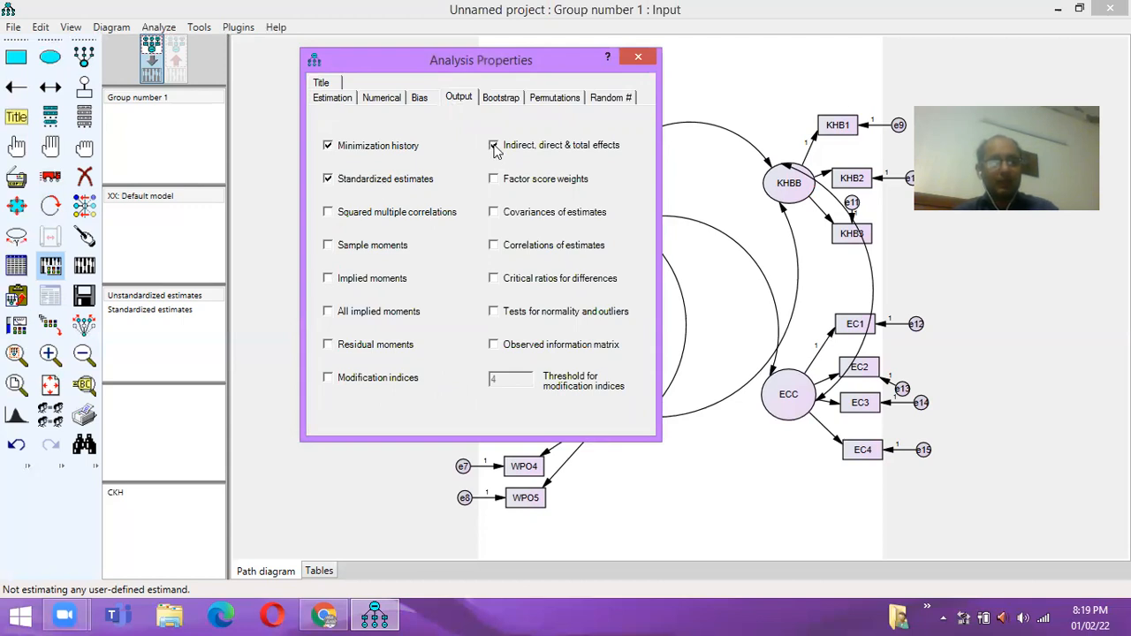
pyautogui.click(328, 378)
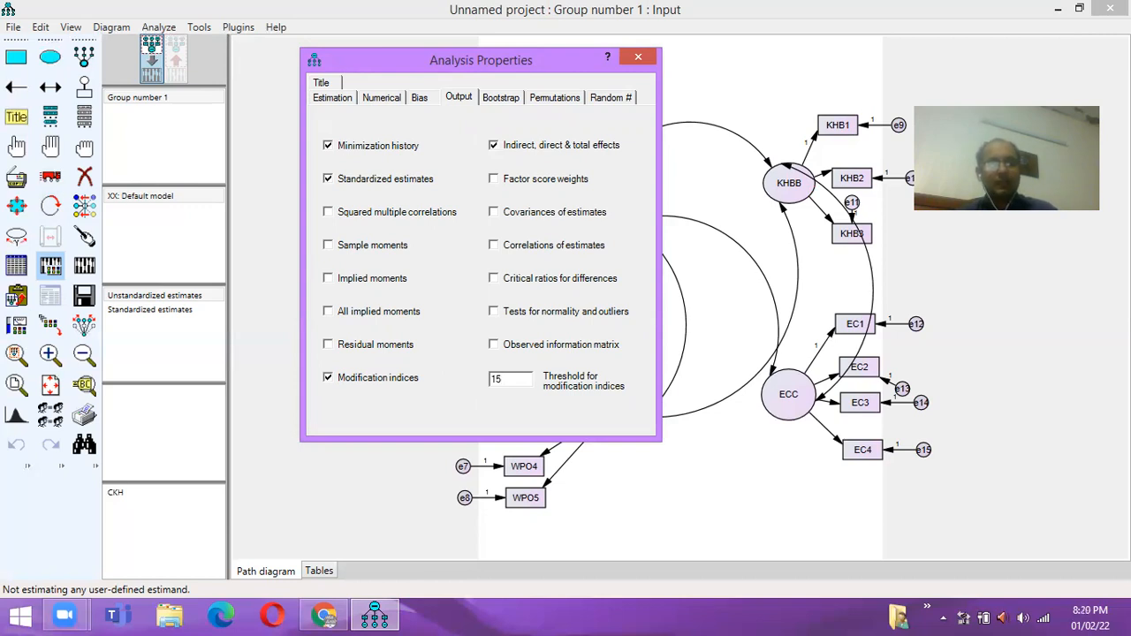
pyautogui.click(639, 60)
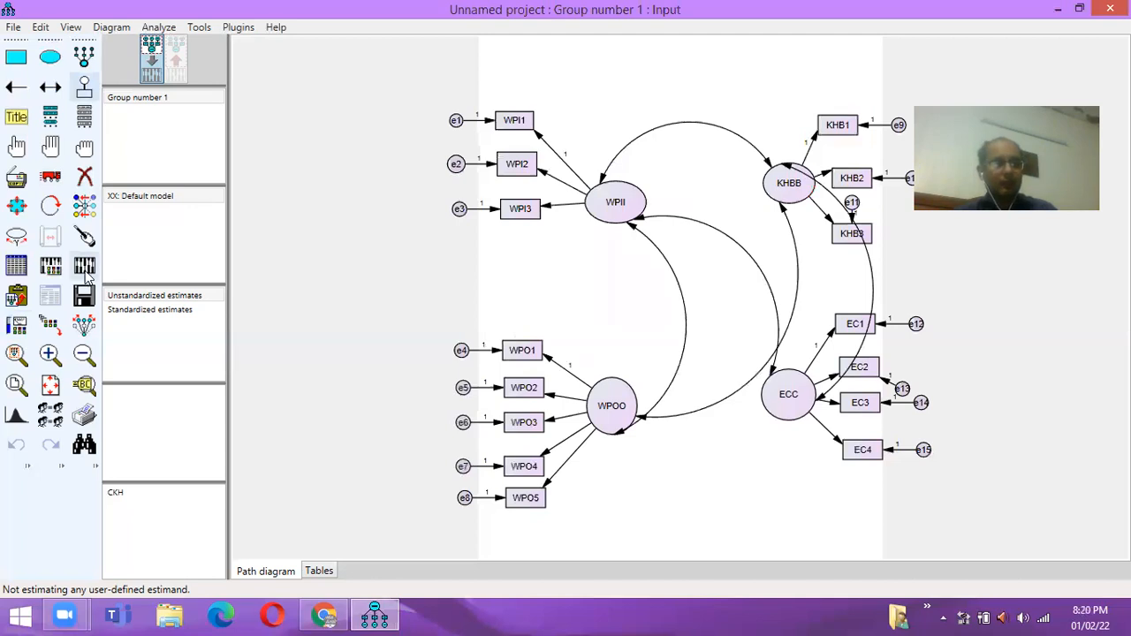
# - Cancel the estimation after the uncorrelated-factors warning and draw a covariance between ECC and WPOO
pyautogui.click(86, 277)
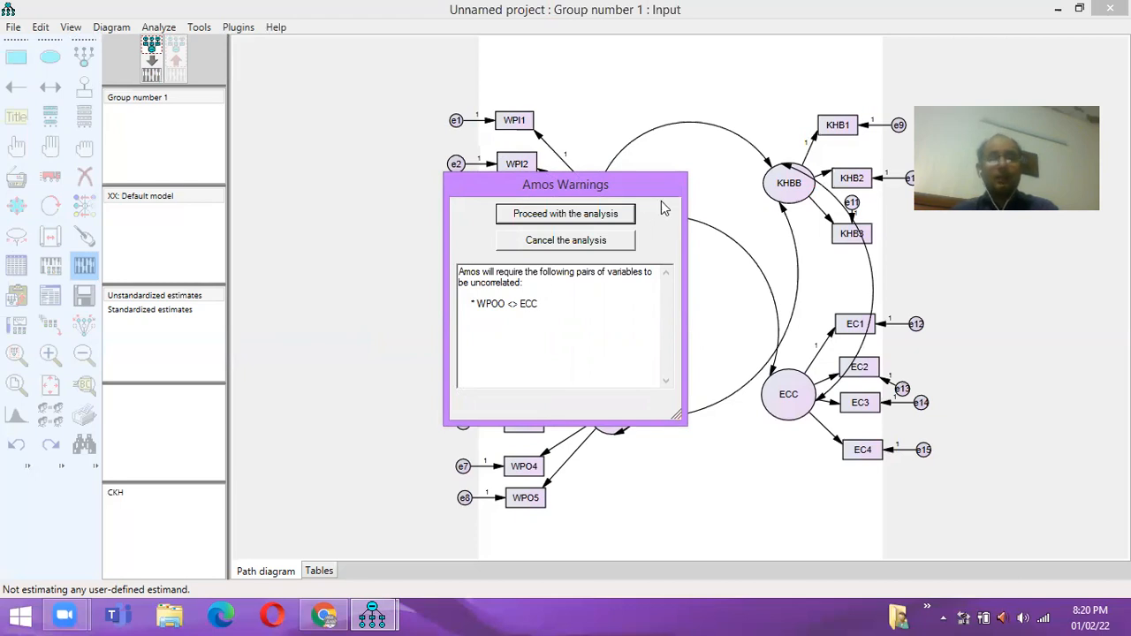
pyautogui.click(583, 240)
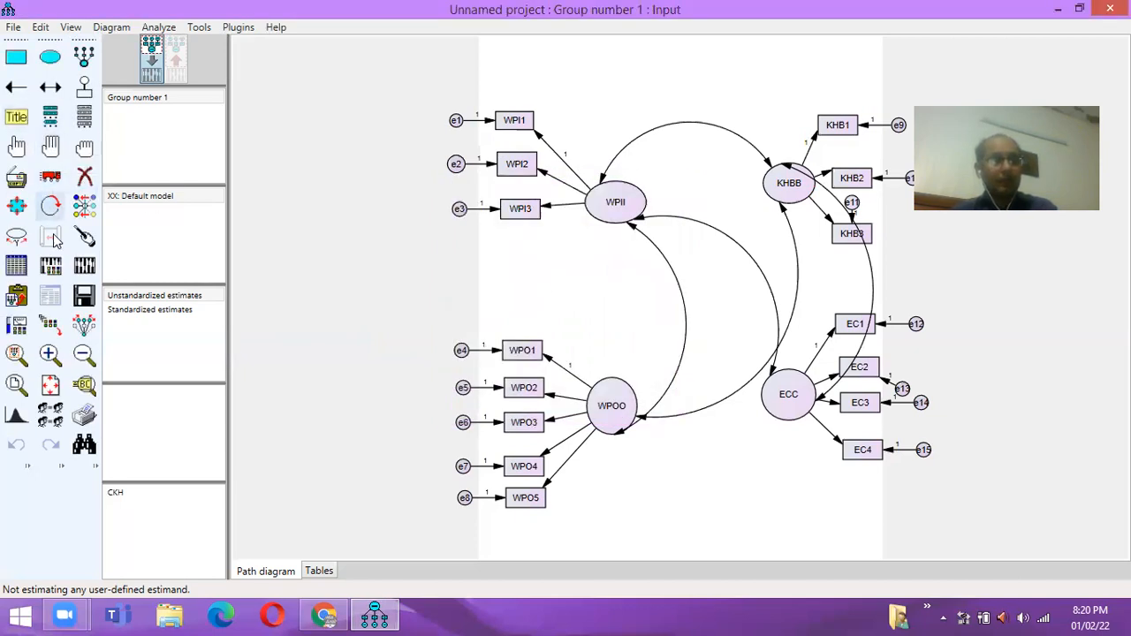
pyautogui.click(51, 87)
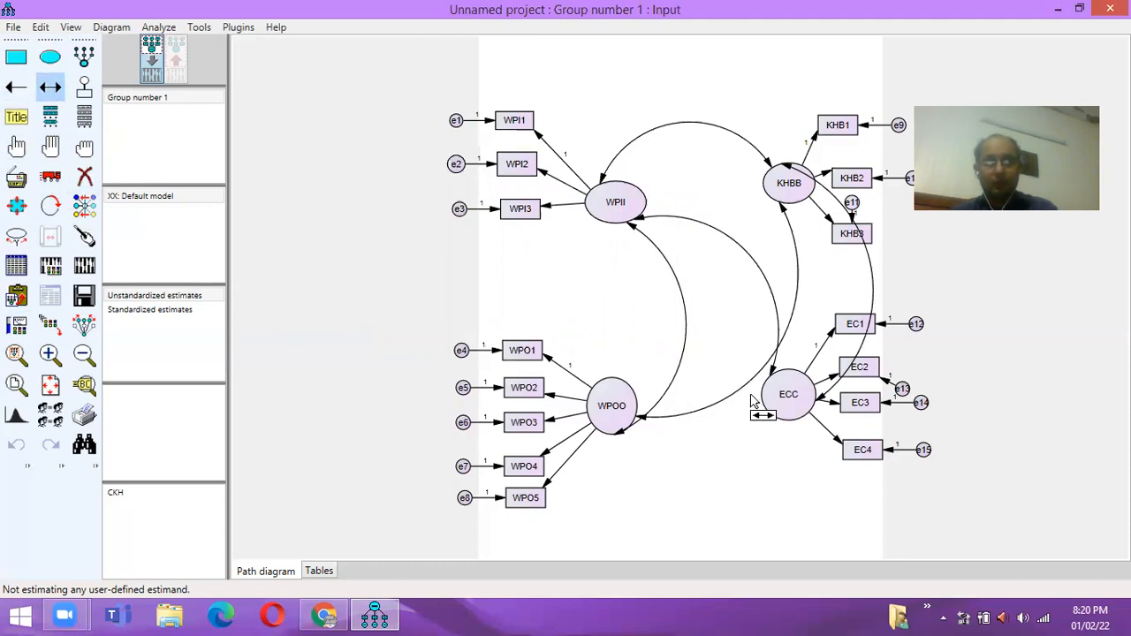
pyautogui.moveTo(777, 412); pyautogui.dragTo(614, 418)
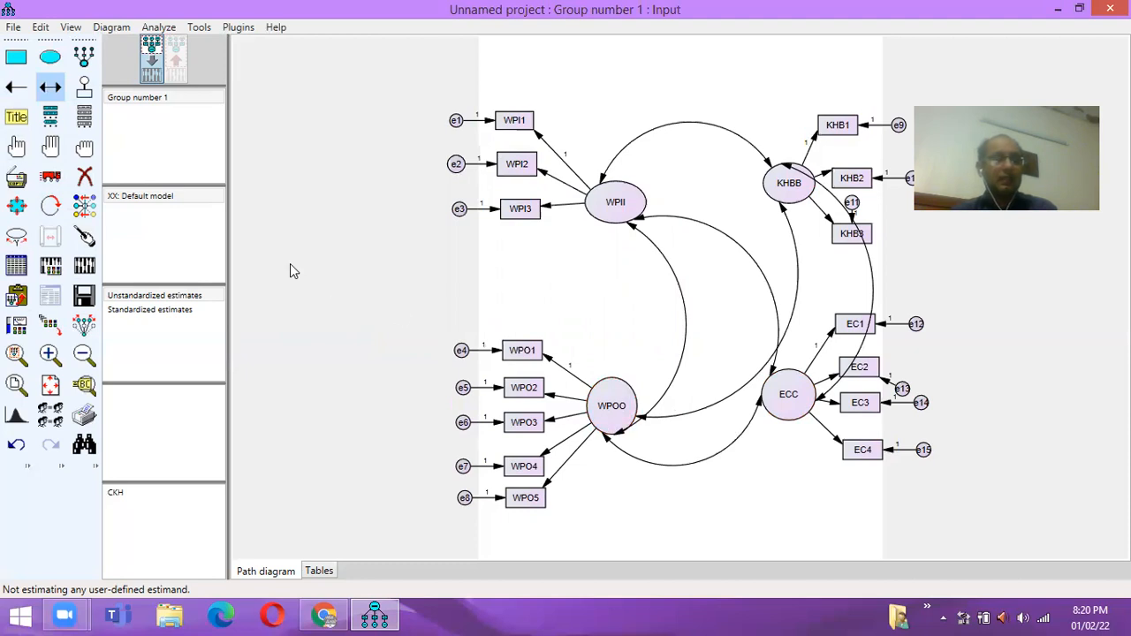
# - Save the model as 'test' and estimate it, giving chi-square 144.781 with 84 df
pyautogui.click(84, 265)
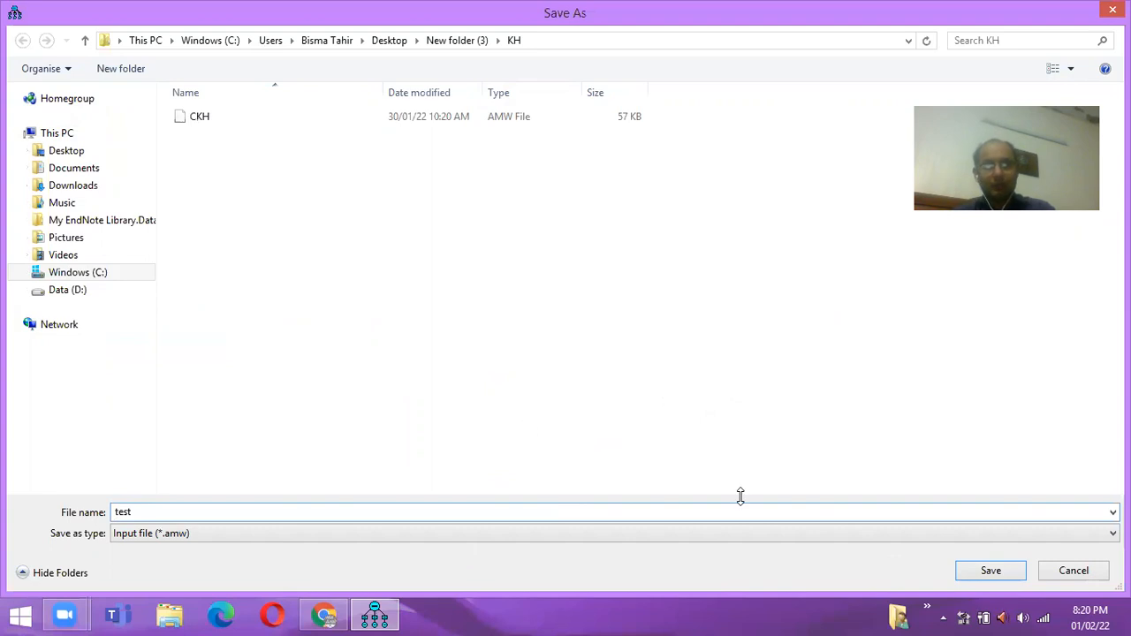
pyautogui.click(990, 571)
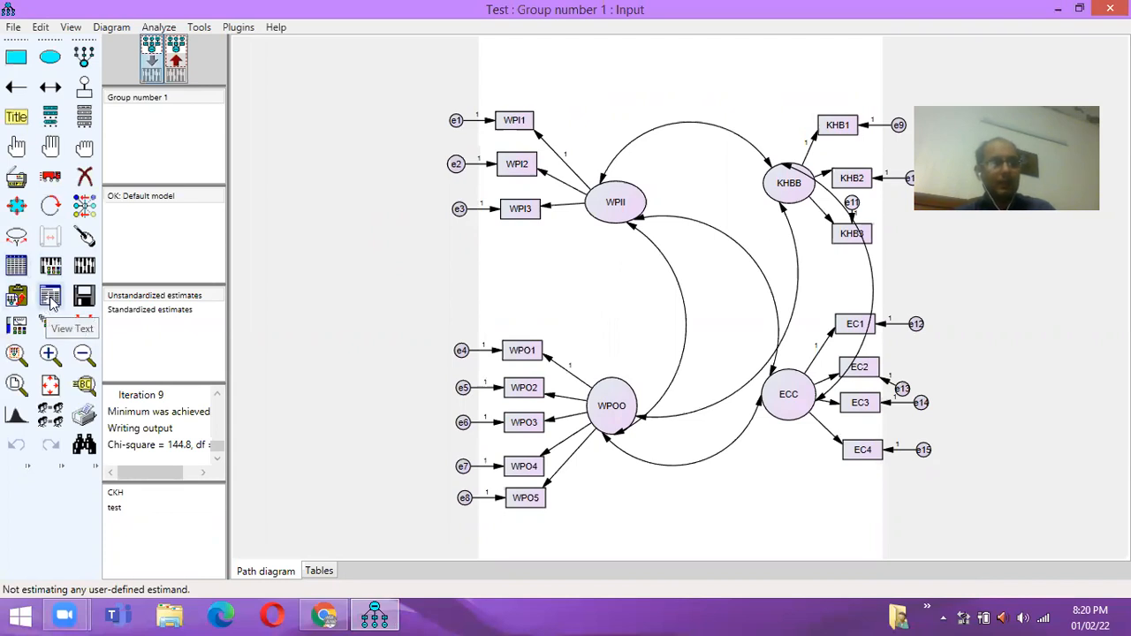
pyautogui.click(51, 300)
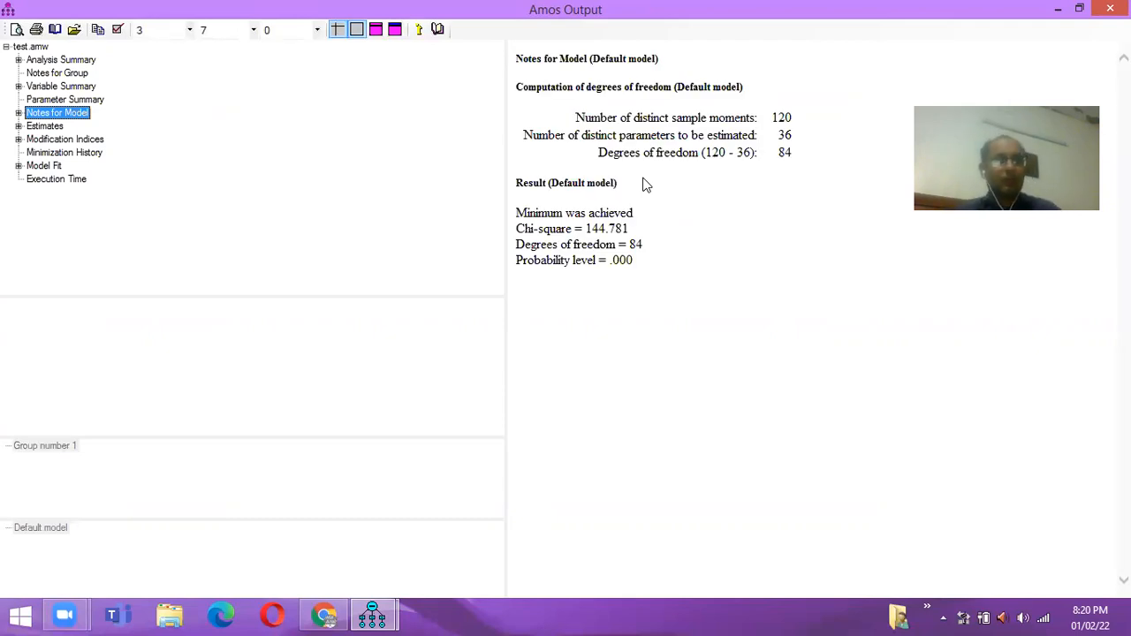
# - Review the Estimates tables: standardized loadings from .720 to .878 and the factor covariances
pyautogui.click(48, 126)
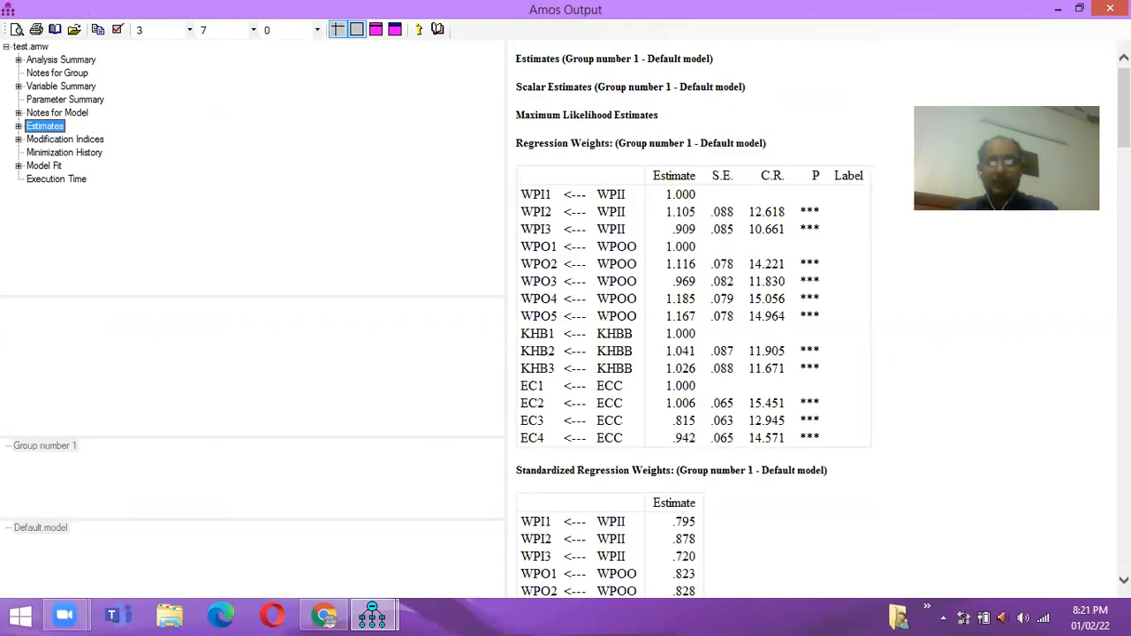
pyautogui.click(849, 353)
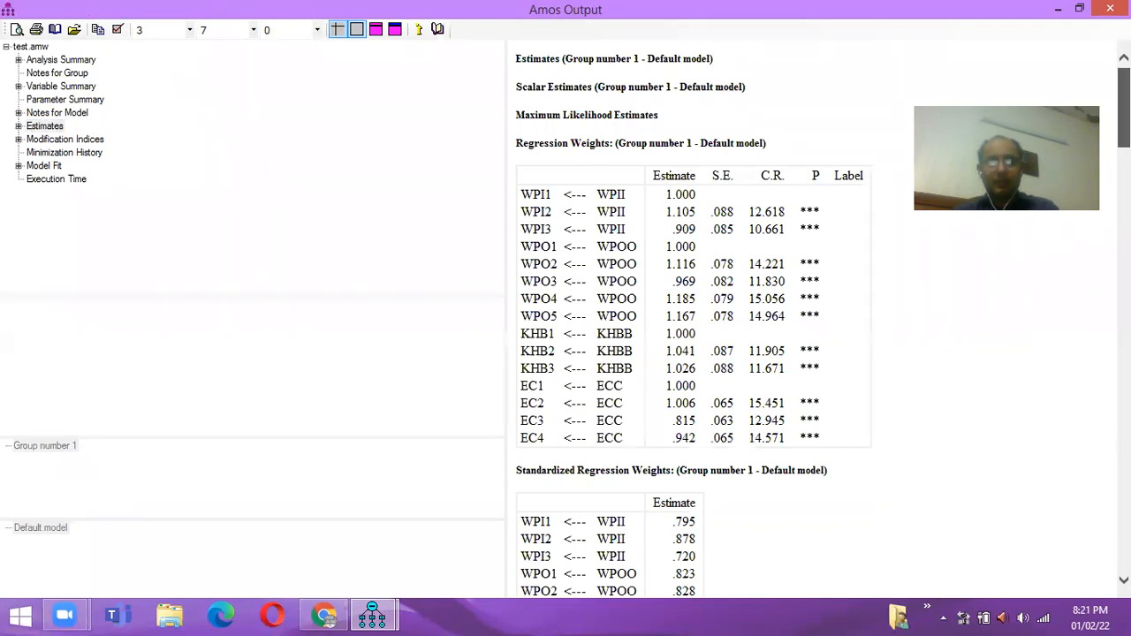
pyautogui.scroll(-5, 824, 320)
pyautogui.scroll(-1, 824, 320)
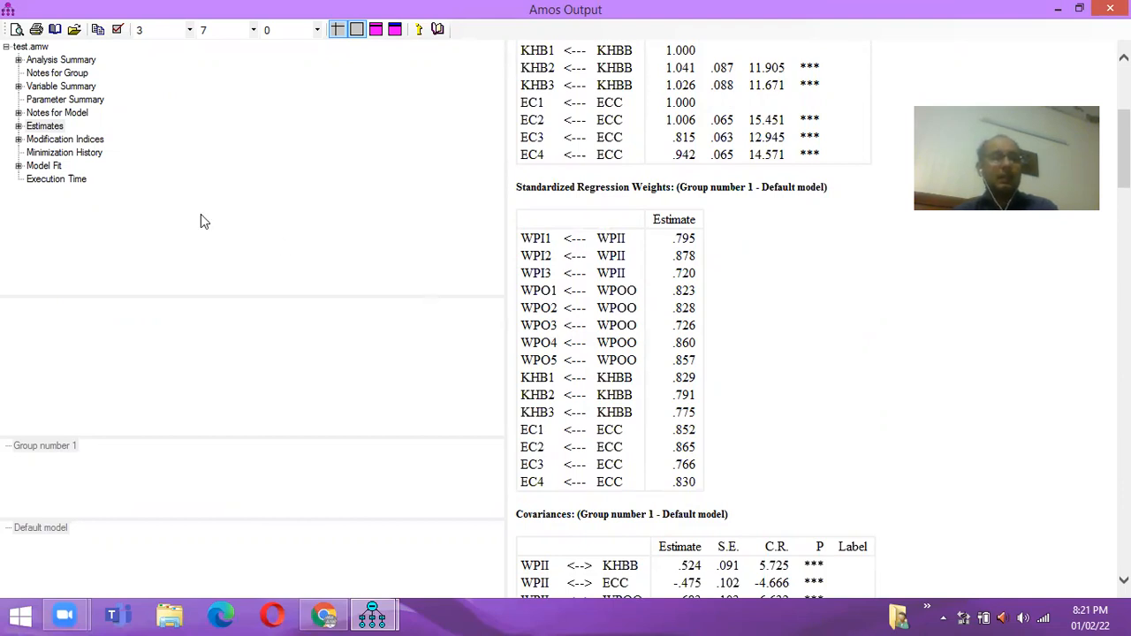
# - Confirm no modification indices, then read fit: CMIN/DF 1.724, CFI .970, TLI .962, RMSEA .058
pyautogui.click(67, 141)
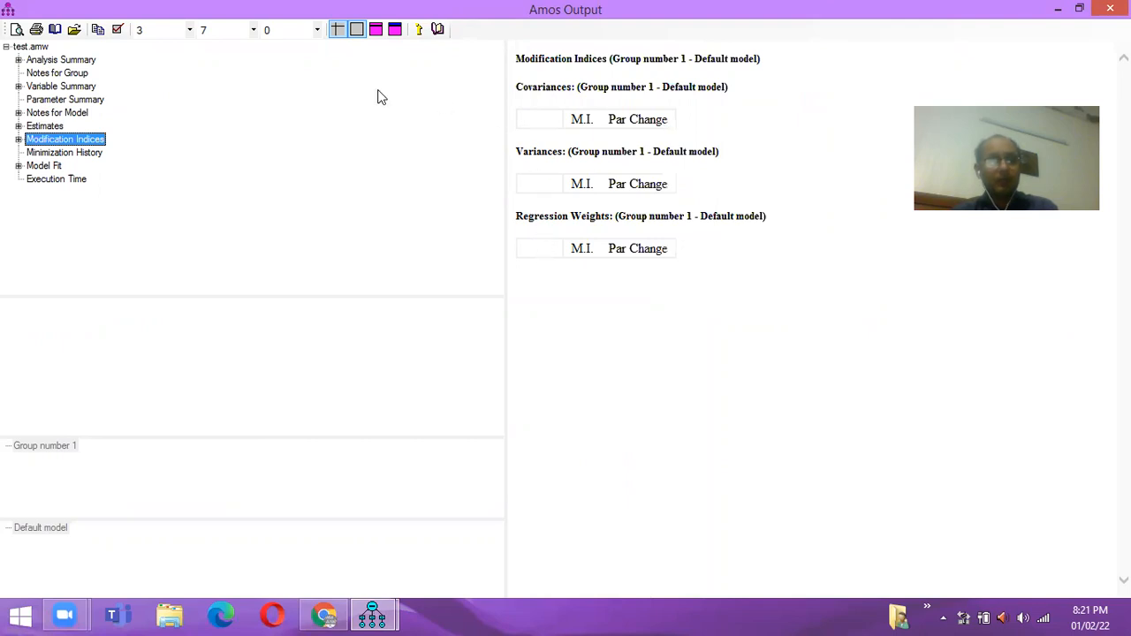
pyautogui.click(50, 168)
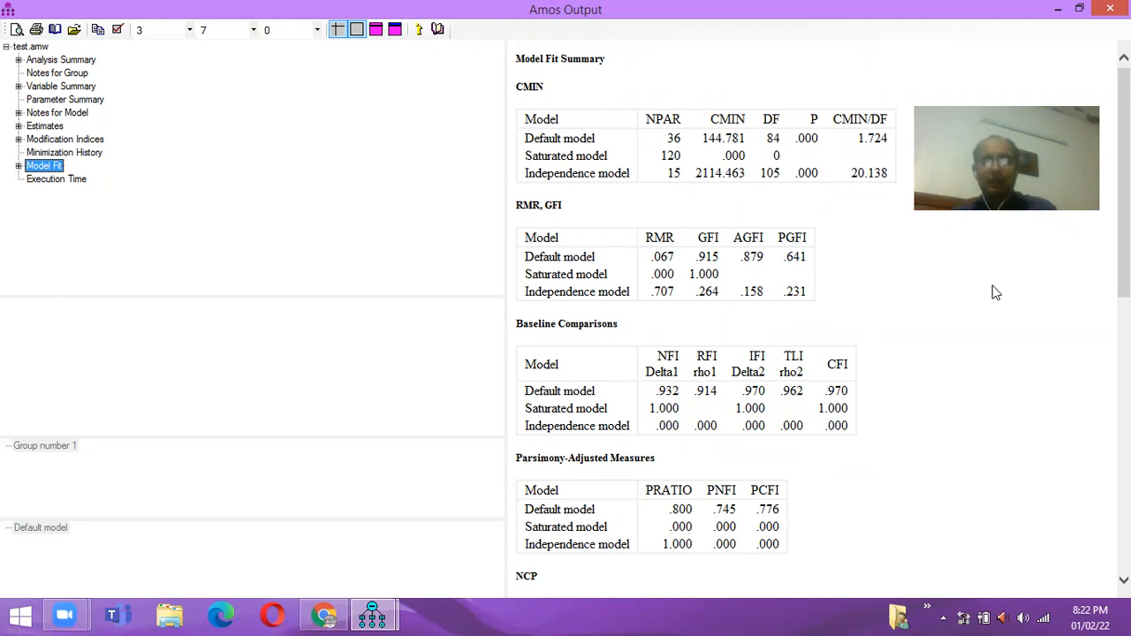
pyautogui.moveTo(1123, 203); pyautogui.dragTo(1123, 419)
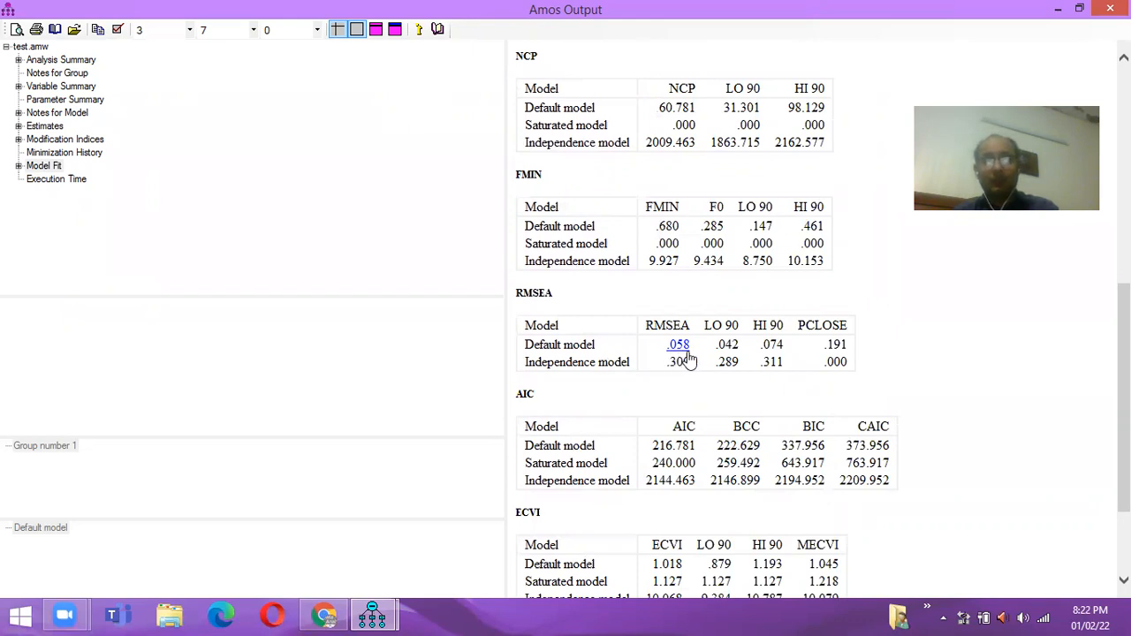
pyautogui.moveTo(1125, 389); pyautogui.dragTo(1125, 253)
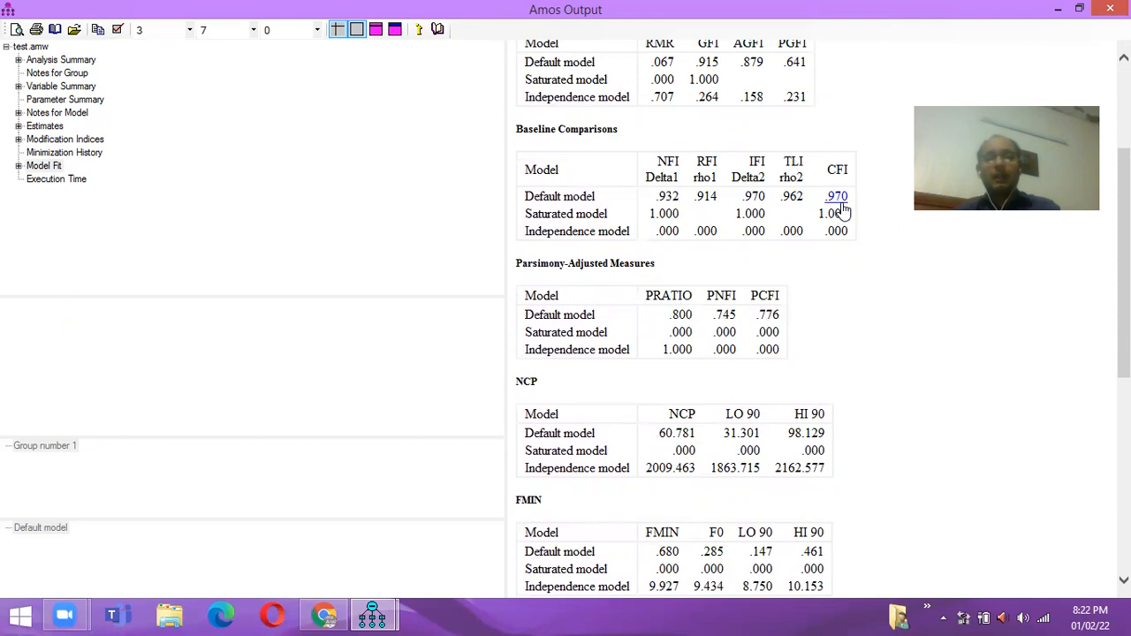
pyautogui.scroll(5, 822, 318)
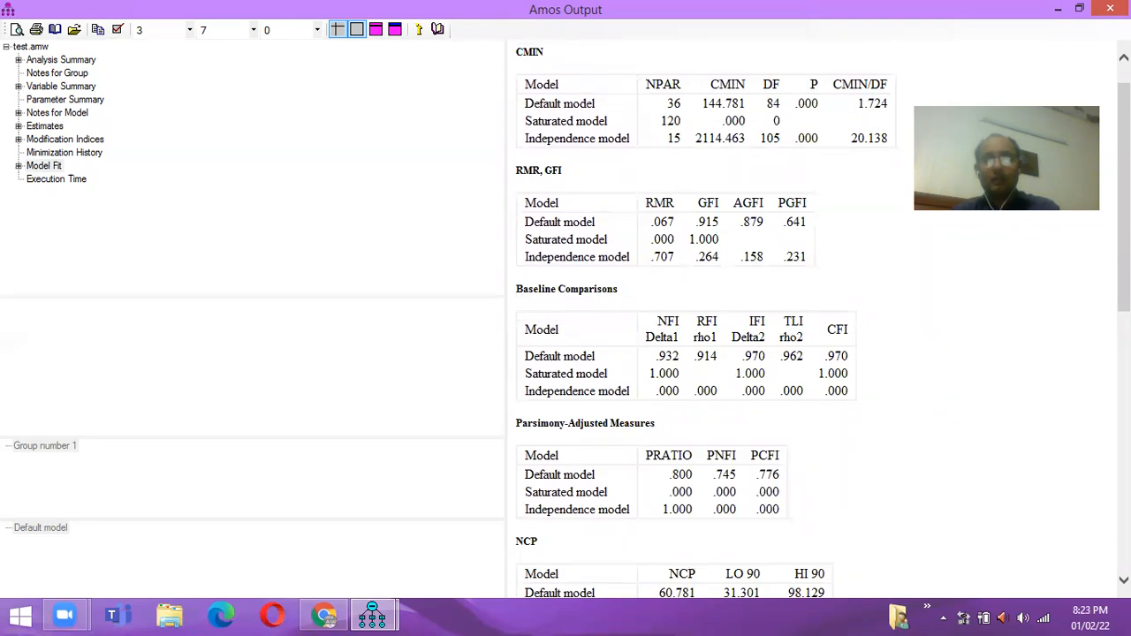
pyautogui.scroll(-4, 823, 320)
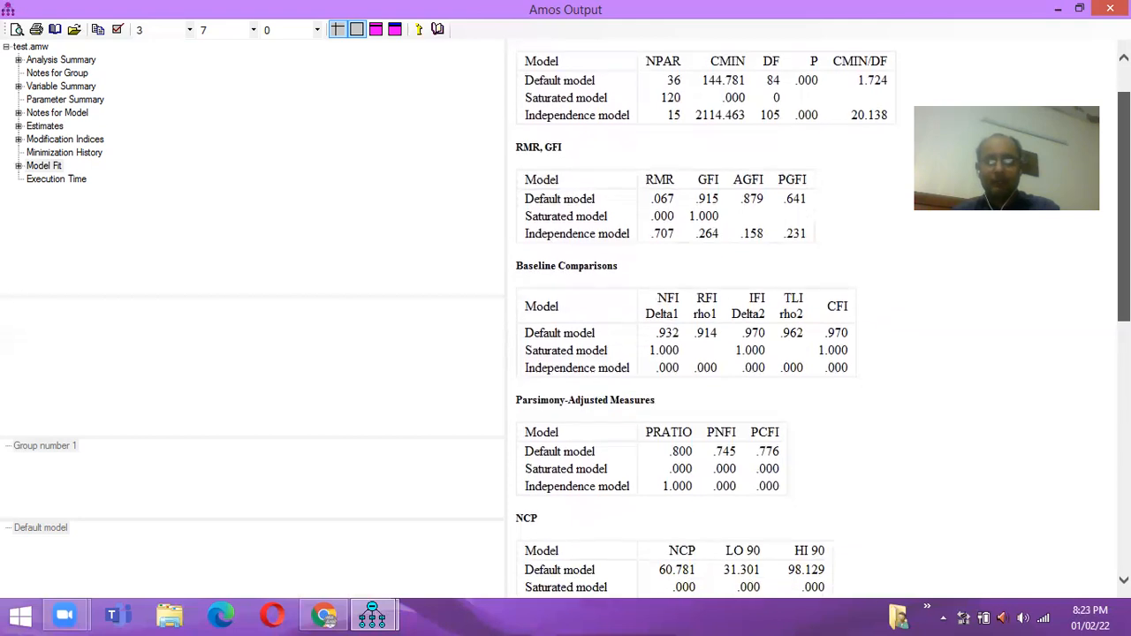
pyautogui.scroll(-3, 823, 319)
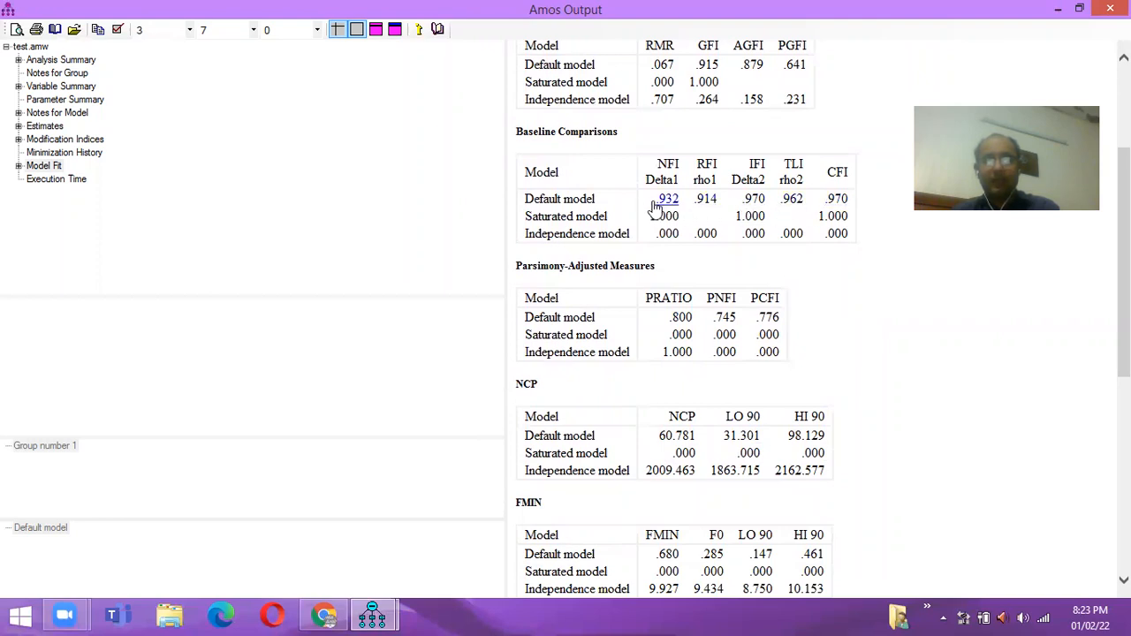
pyautogui.moveTo(1124, 323); pyautogui.dragTo(1124, 242)
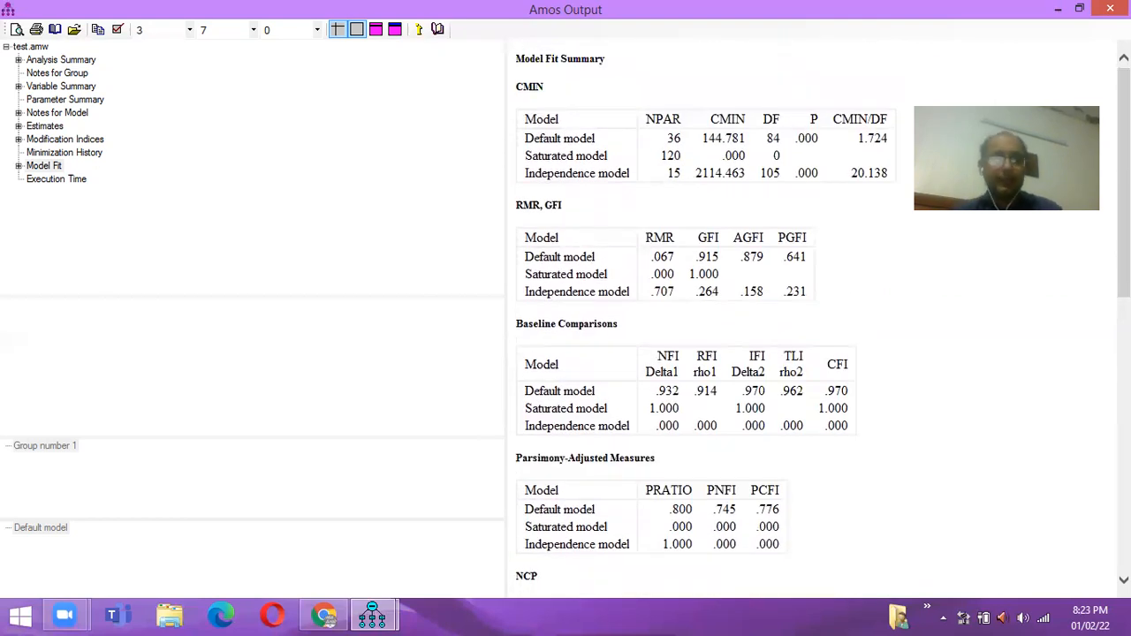
pyautogui.click(375, 617)
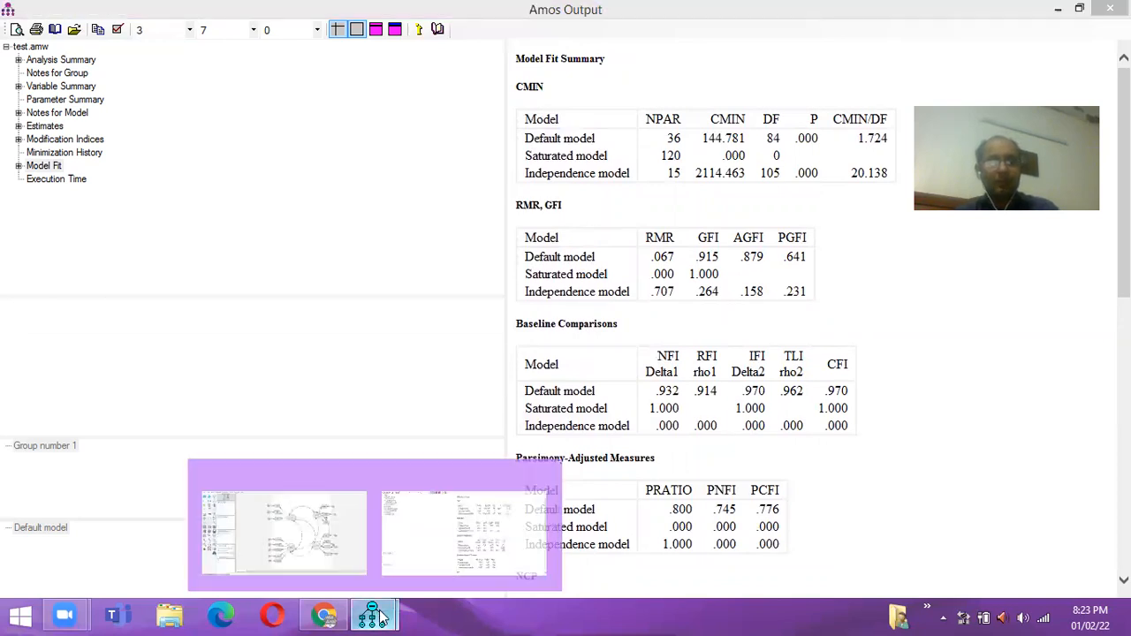
pyautogui.click(274, 535)
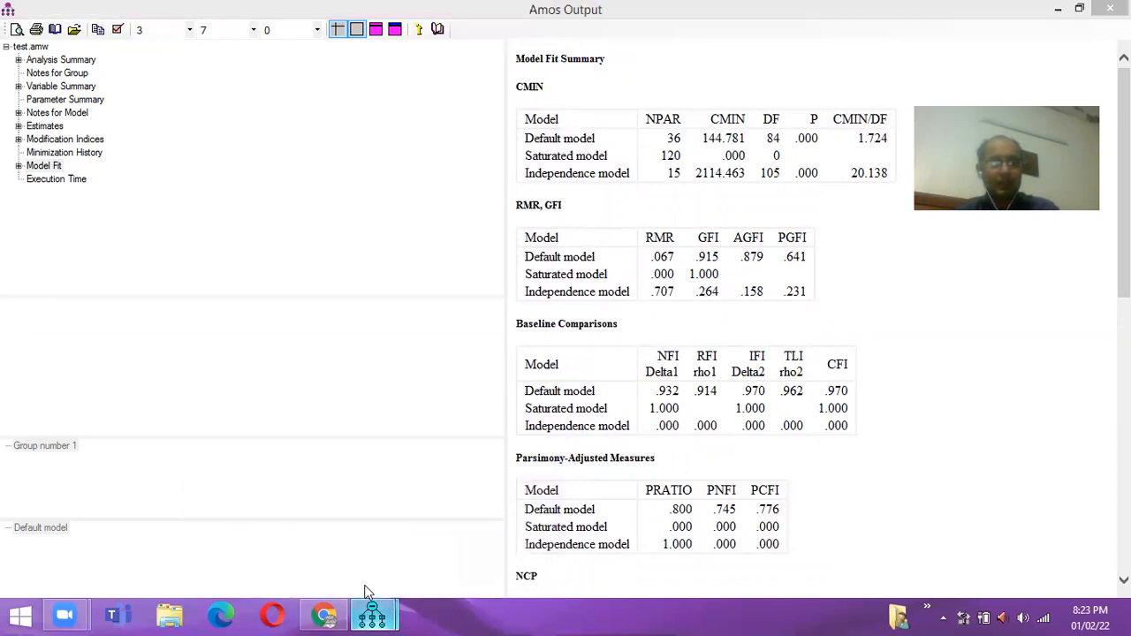
pyautogui.click(372, 617)
# - Run the Validity and Reliability Test (MasterValidity.dll) plugin from the path diagram window
pyautogui.click(276, 533)
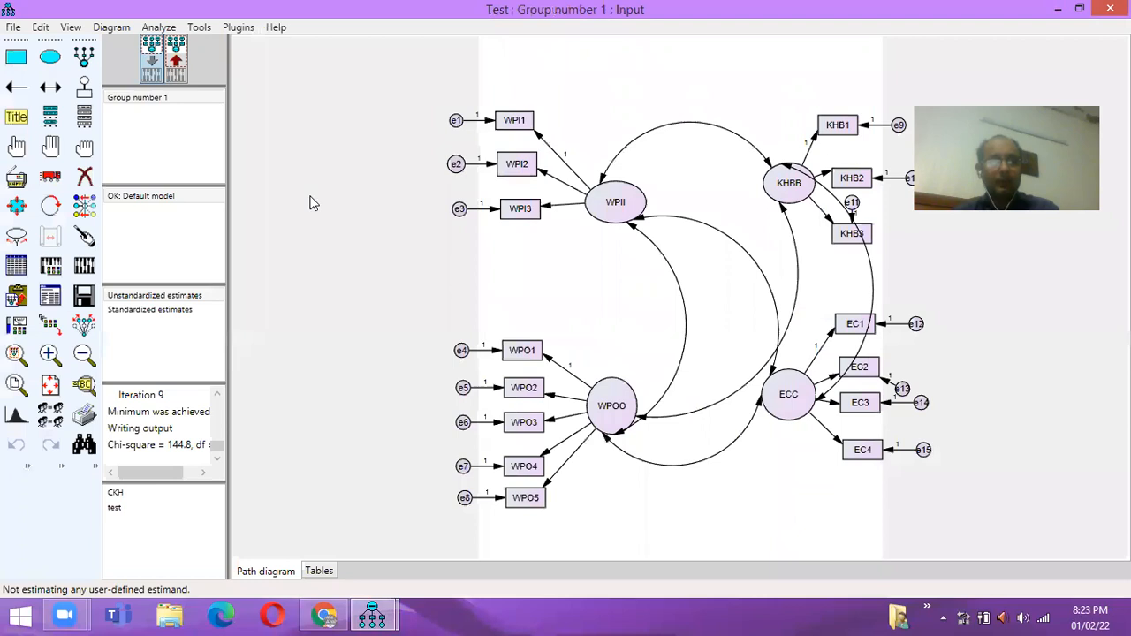
pyautogui.click(239, 27)
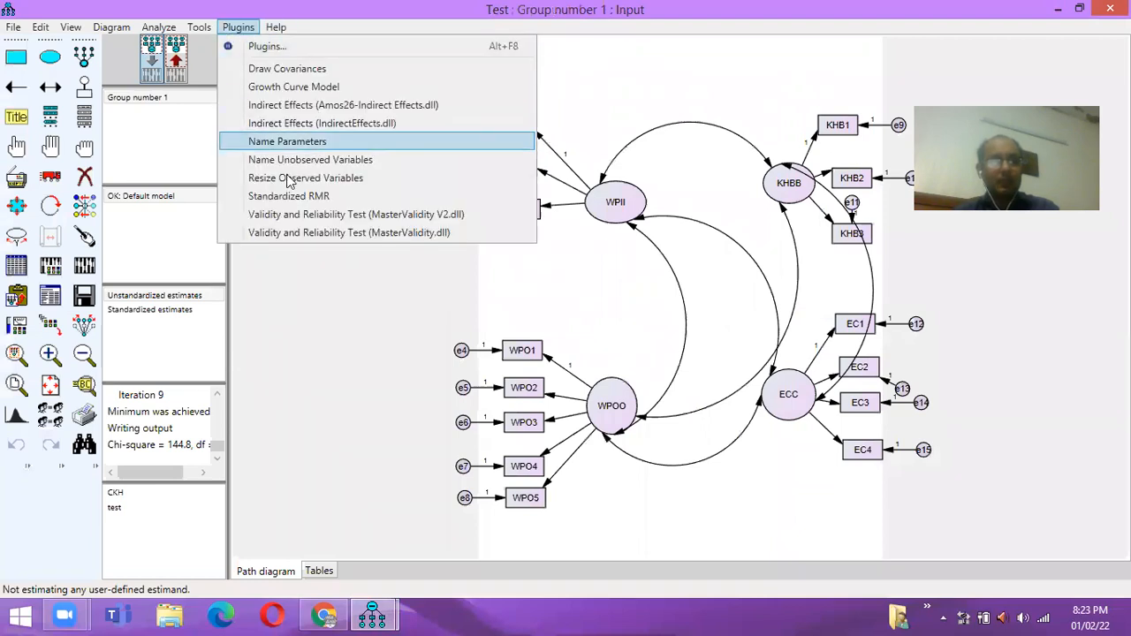
pyautogui.click(325, 235)
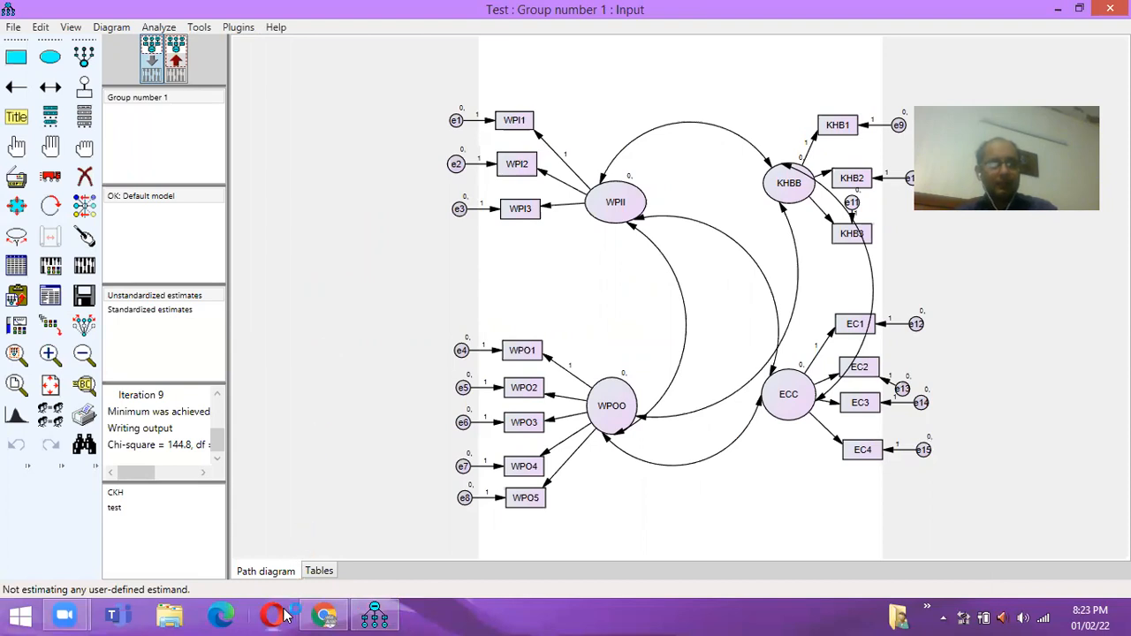
pyautogui.moveTo(323, 615)
# - View the MasterValidity report in Opera: CR 0.841–0.911, AVE 0.638–0.687, no concerns
pyautogui.click(272, 614)
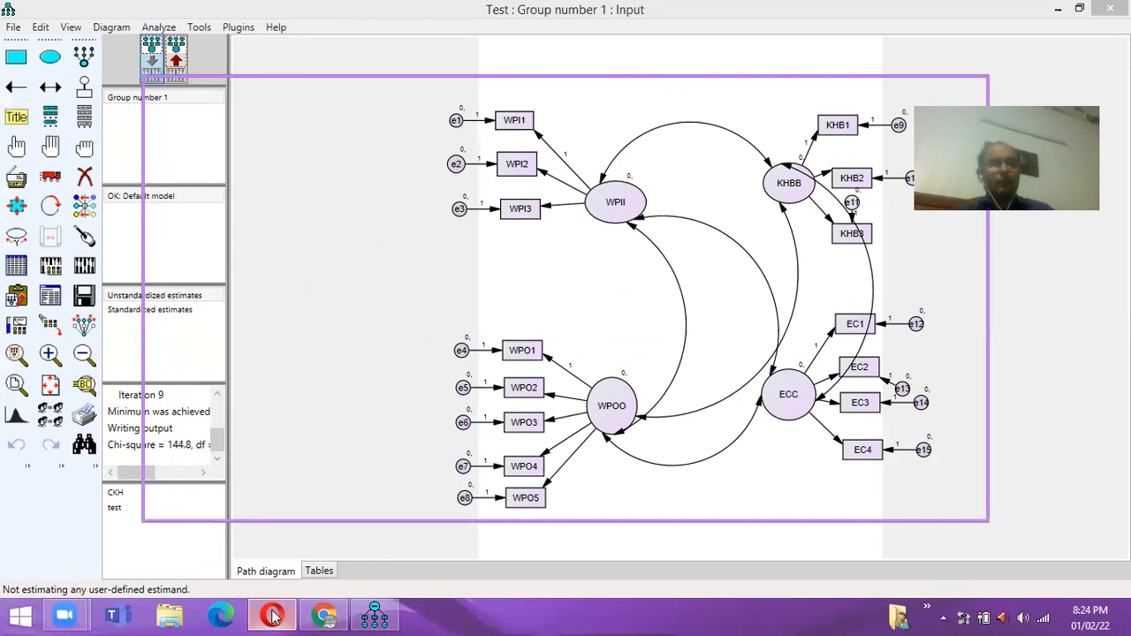
pyautogui.moveTo(272, 616)
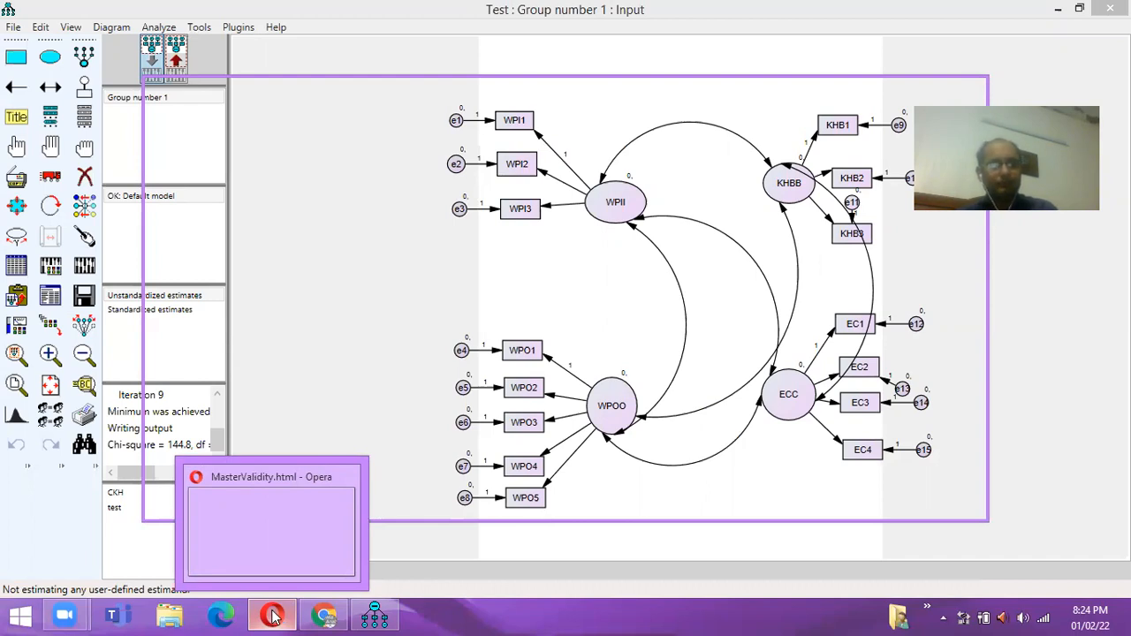
pyautogui.click(272, 525)
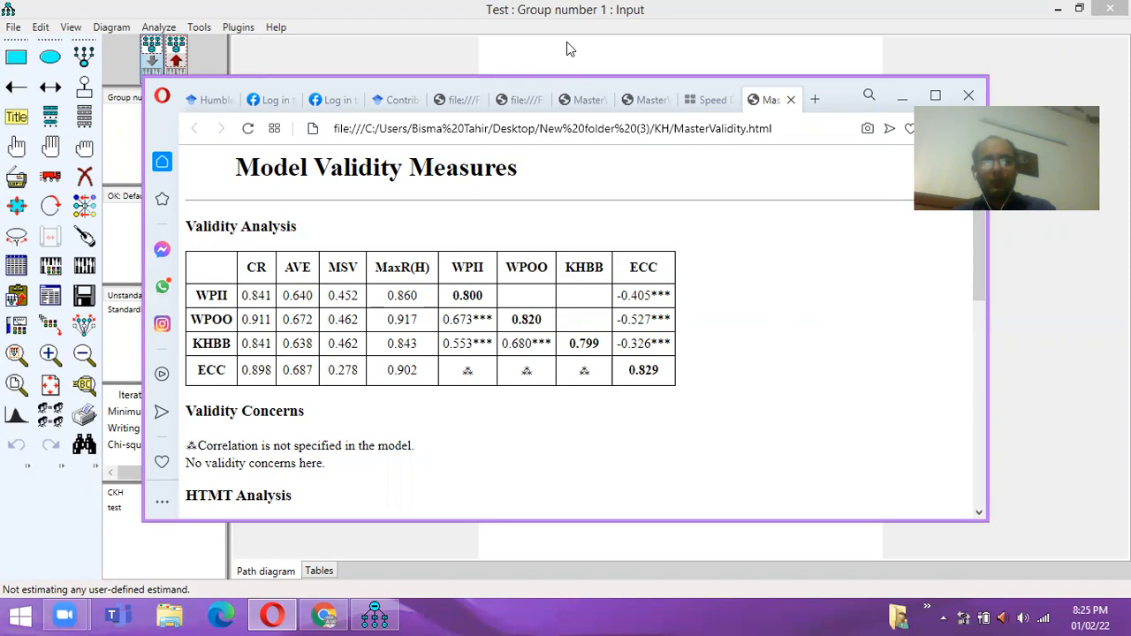
# - Open the CKH model, saving changes to test.amw first
pyautogui.click(113, 495)
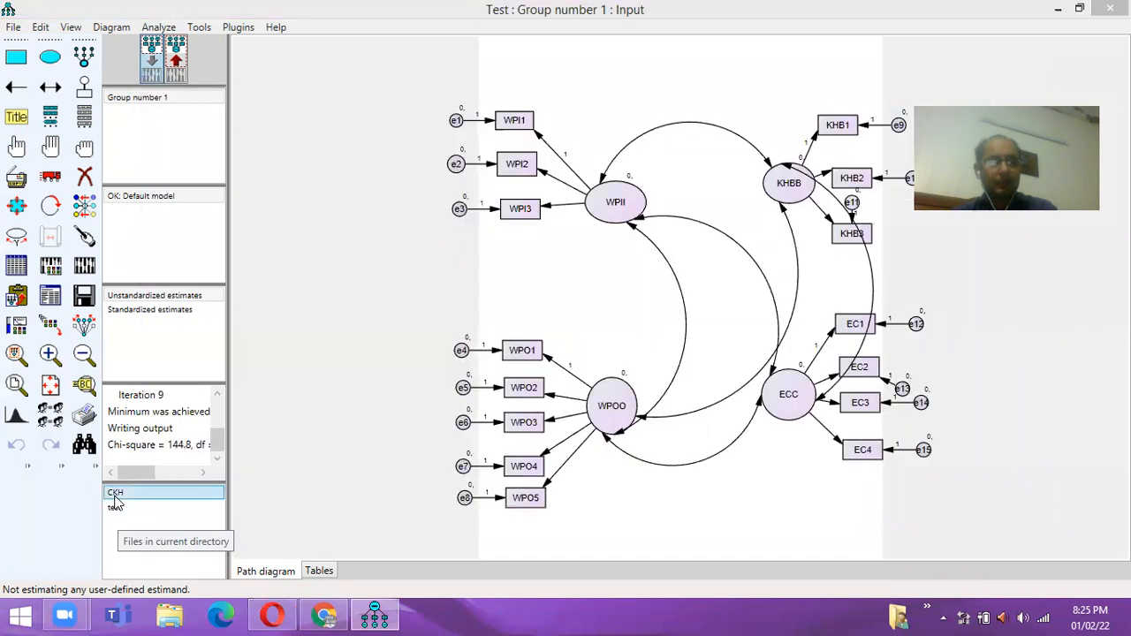
pyautogui.doubleClick(115, 506)
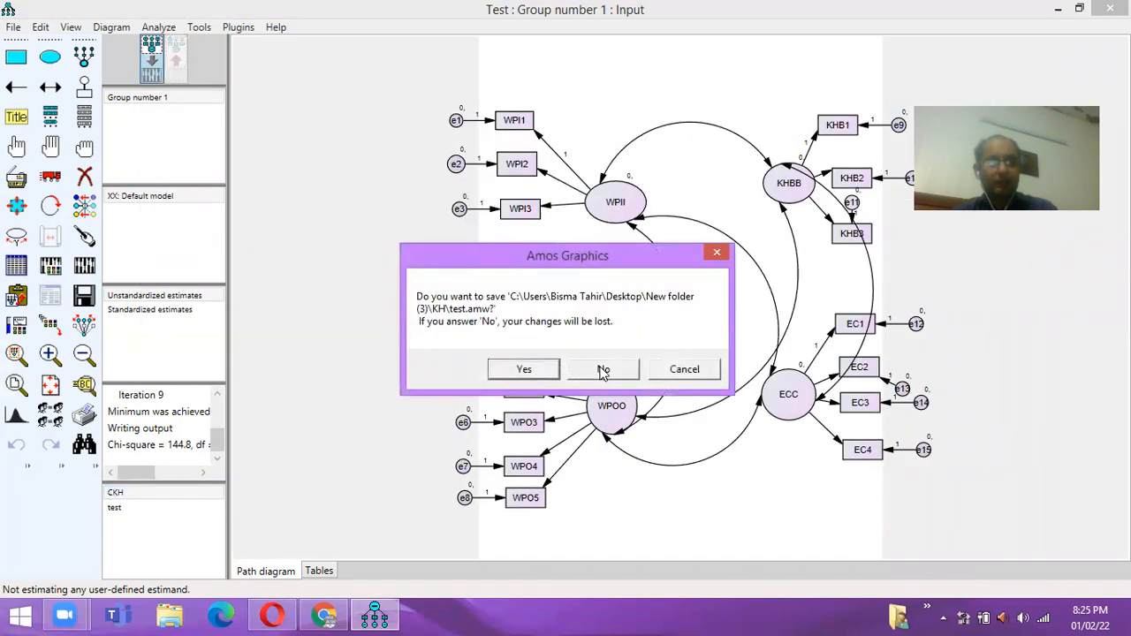
pyautogui.click(524, 370)
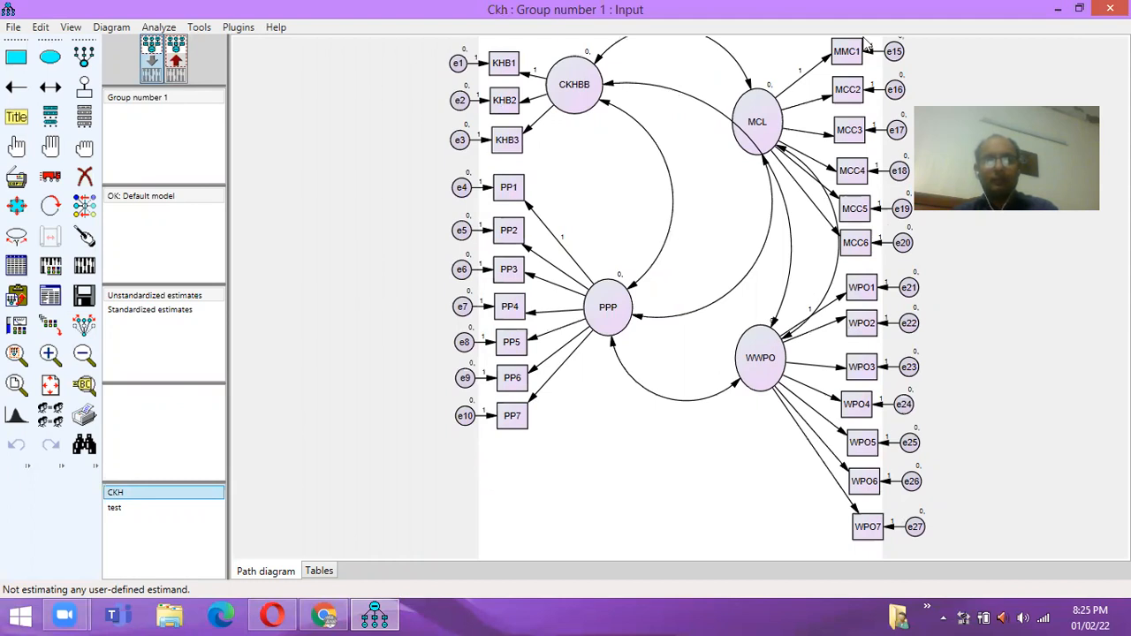
pyautogui.click(866, 44)
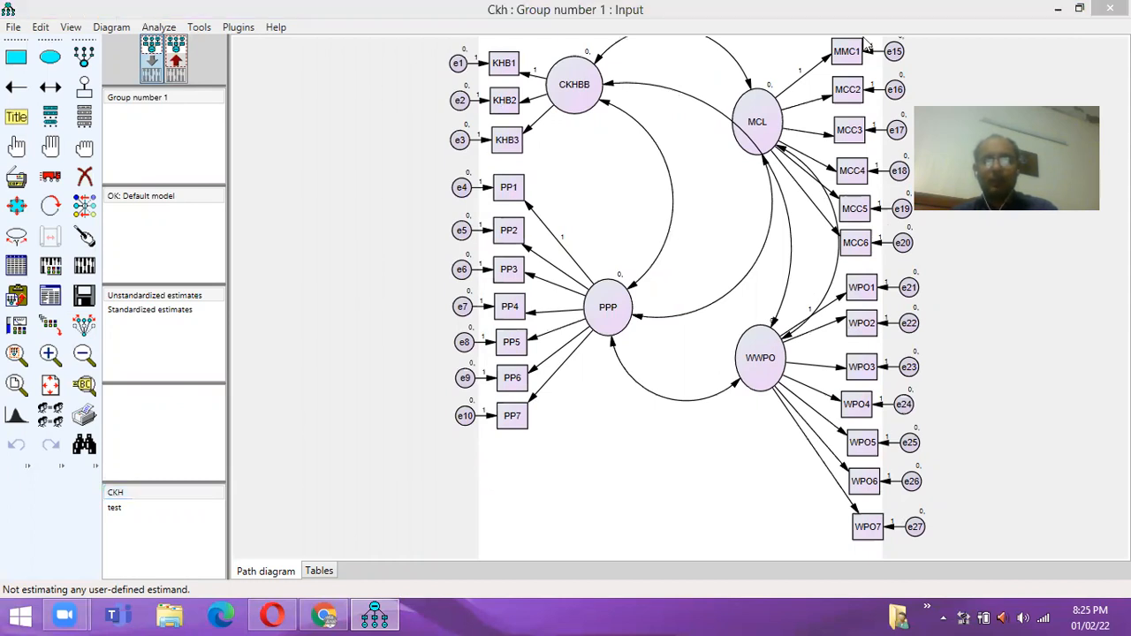